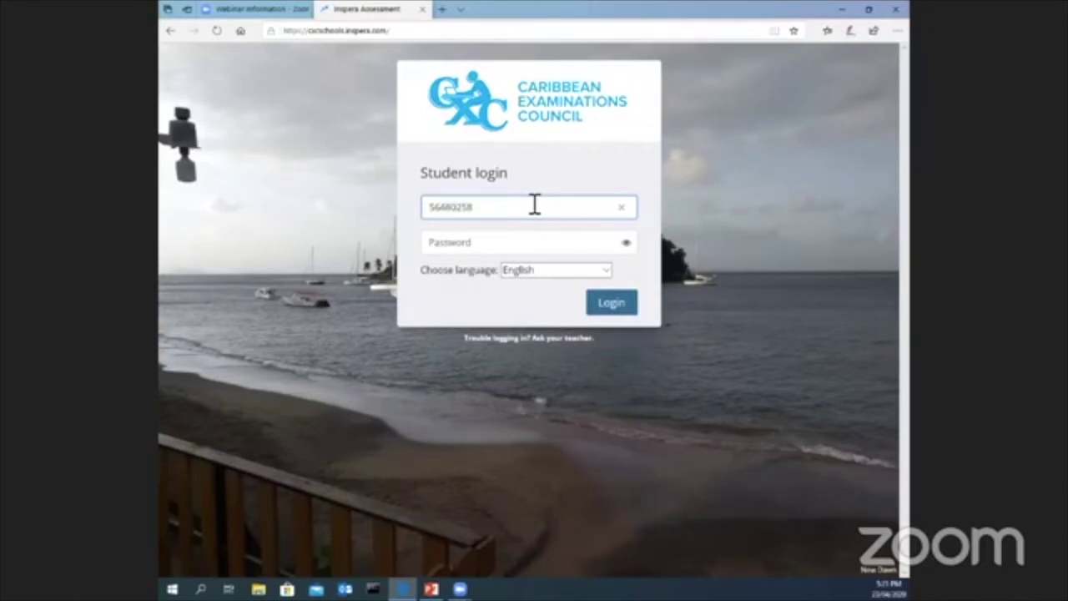
Enter the account password on the student login form and log in.
left_click(507, 245)
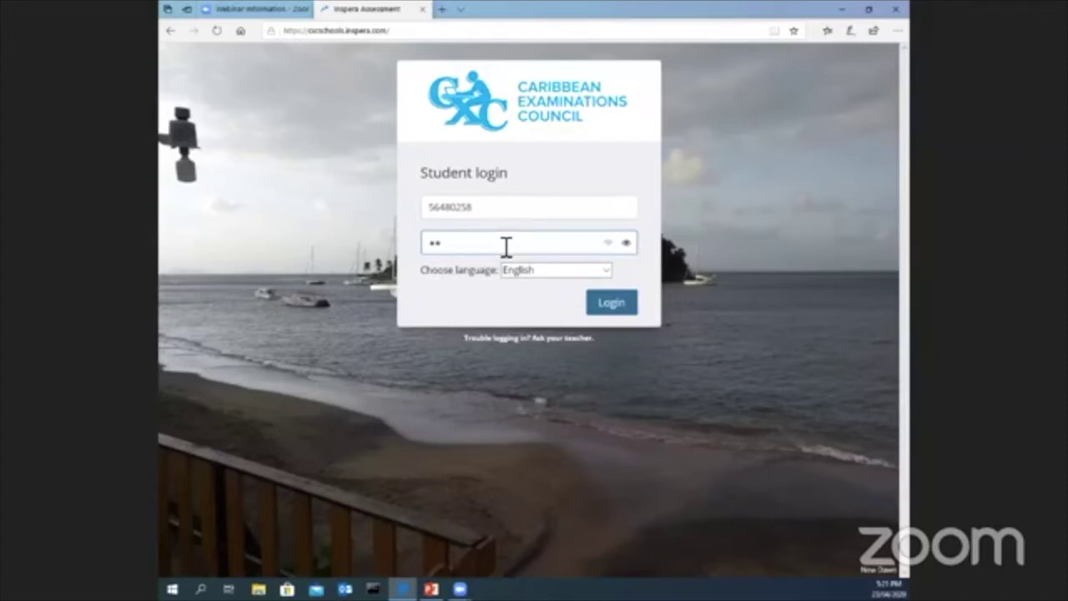
type("•")
left_click(616, 317)
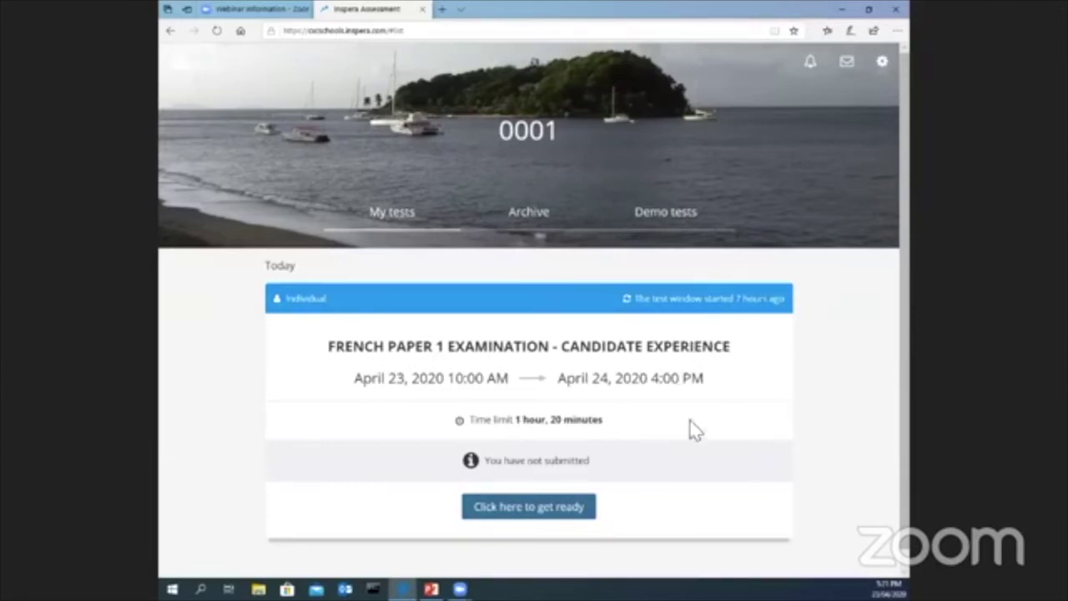
Open the French Paper 1 Examination - Candidate Experience, go through its instructions and start the test.
left_click(536, 512)
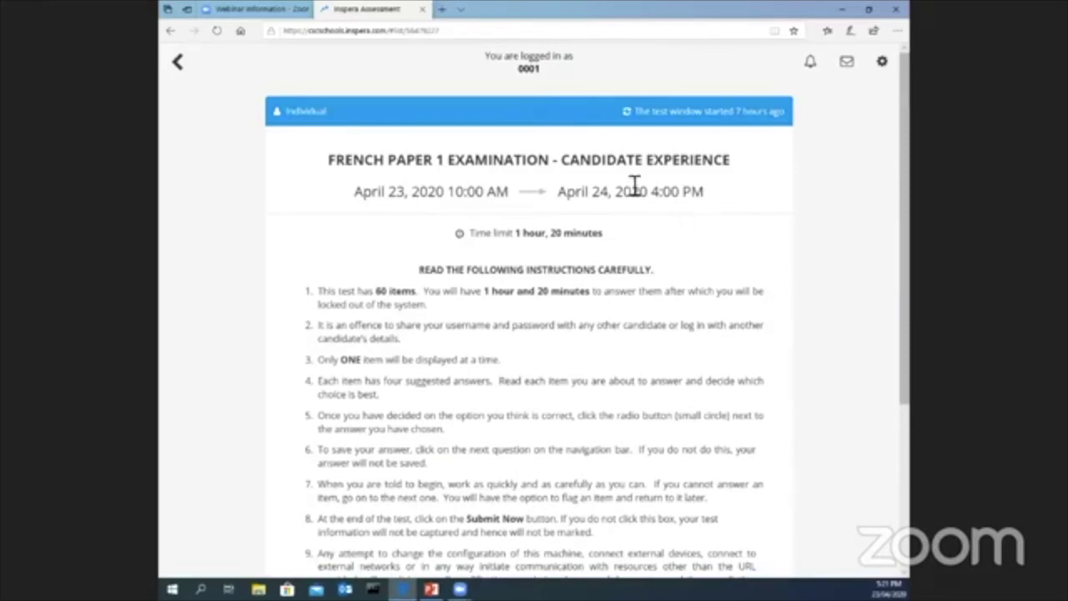
scroll(723, 207, "down", 3)
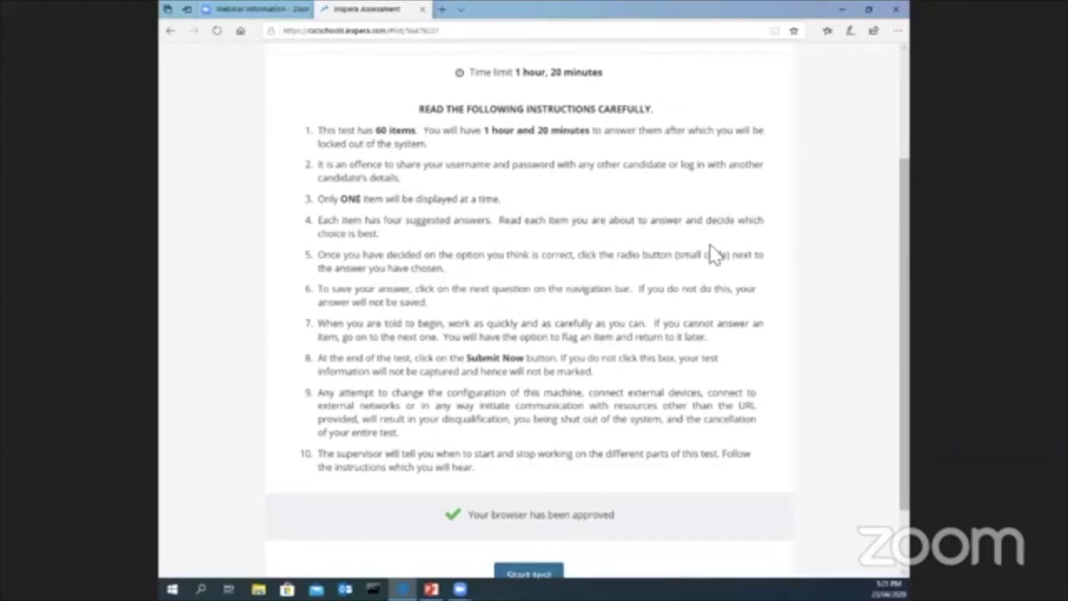
scroll(532, 499, "down", 2)
left_click(529, 494)
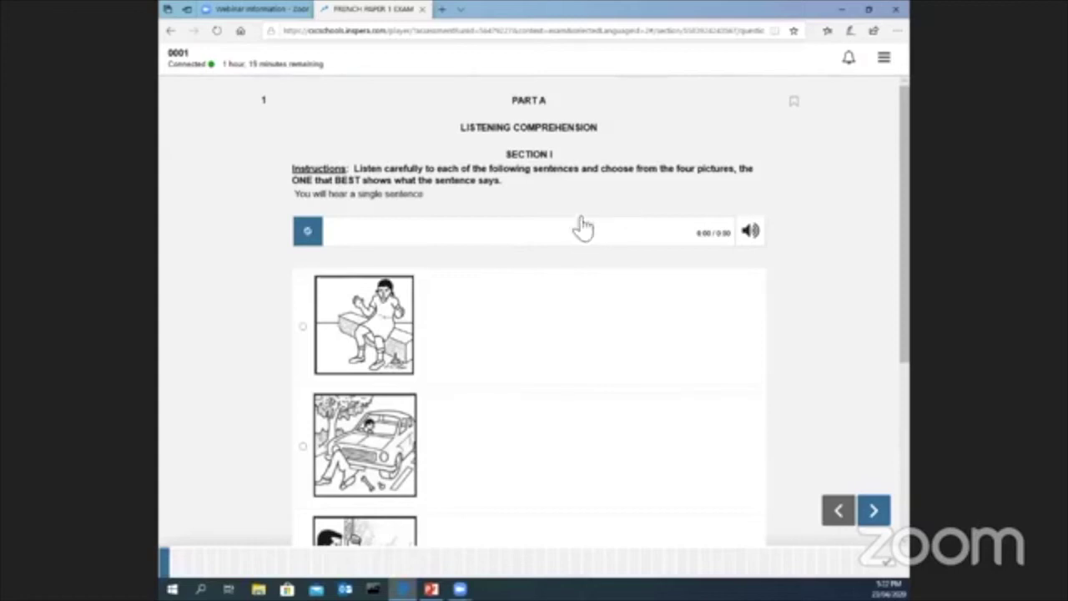
Answer question 1 of the listening comprehension with the first picture, the seated girl.
scroll(501, 243, "down", 1)
left_click(305, 259)
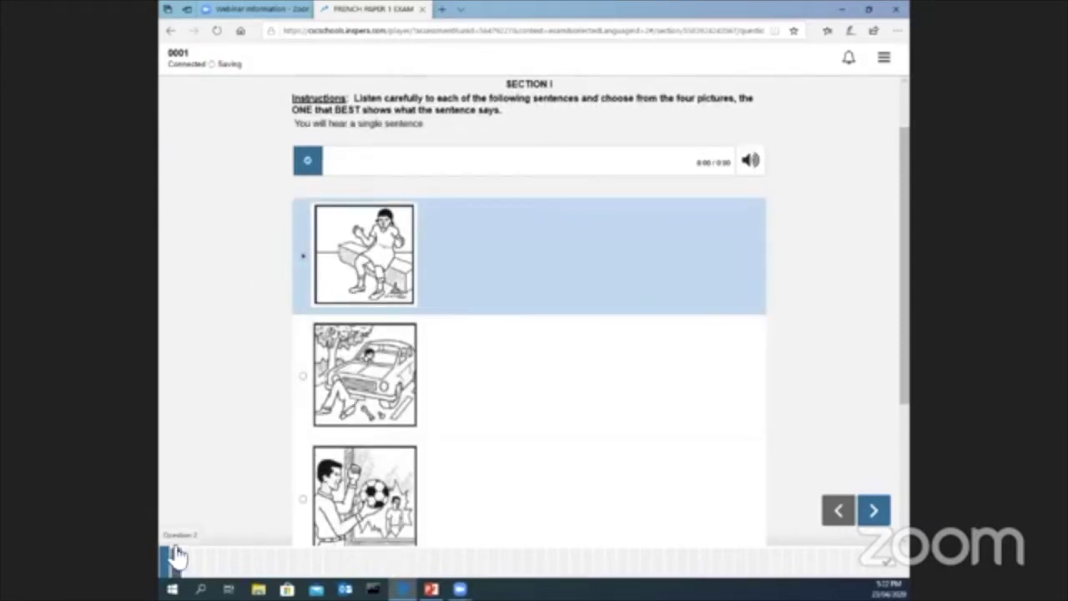
scroll(254, 379, "up", 1)
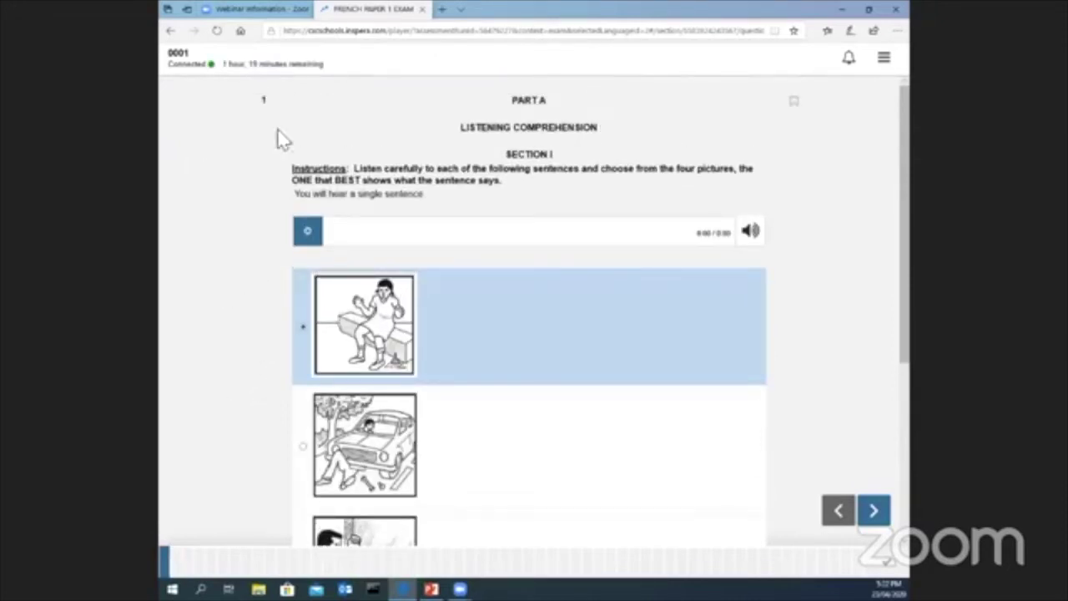
scroll(237, 216, "down", 1)
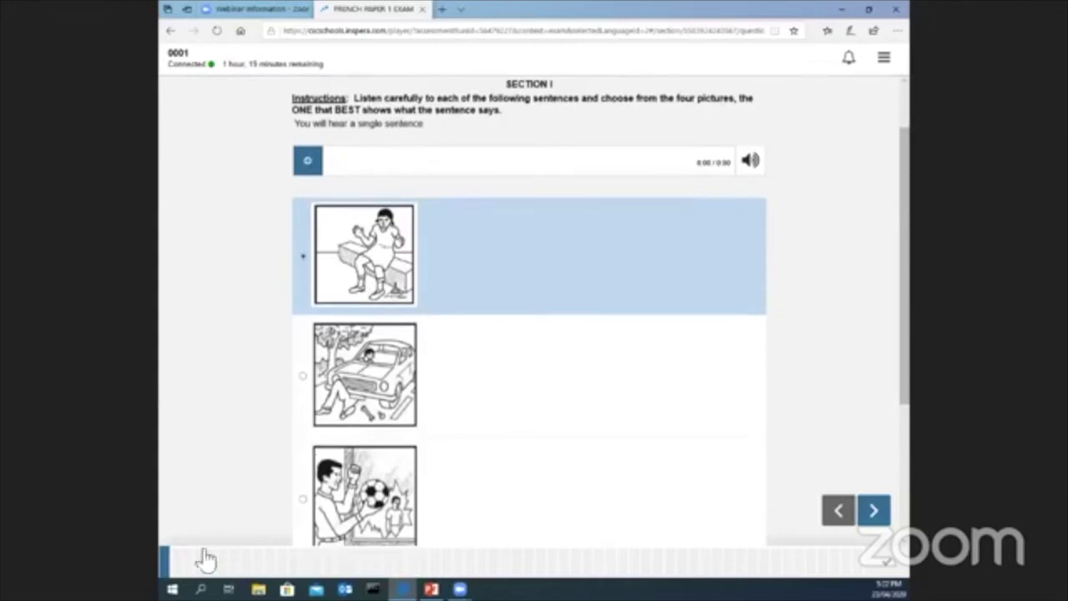
Answer questions 2, 3 and 4 with the second picture and question 5 with the third picture.
left_click(174, 563)
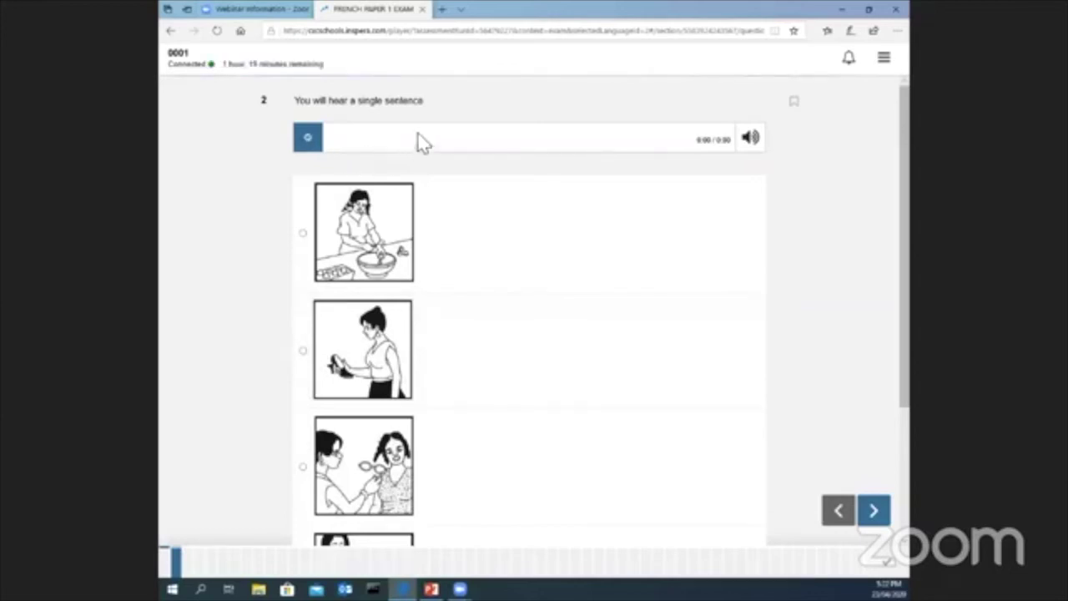
left_click(304, 359)
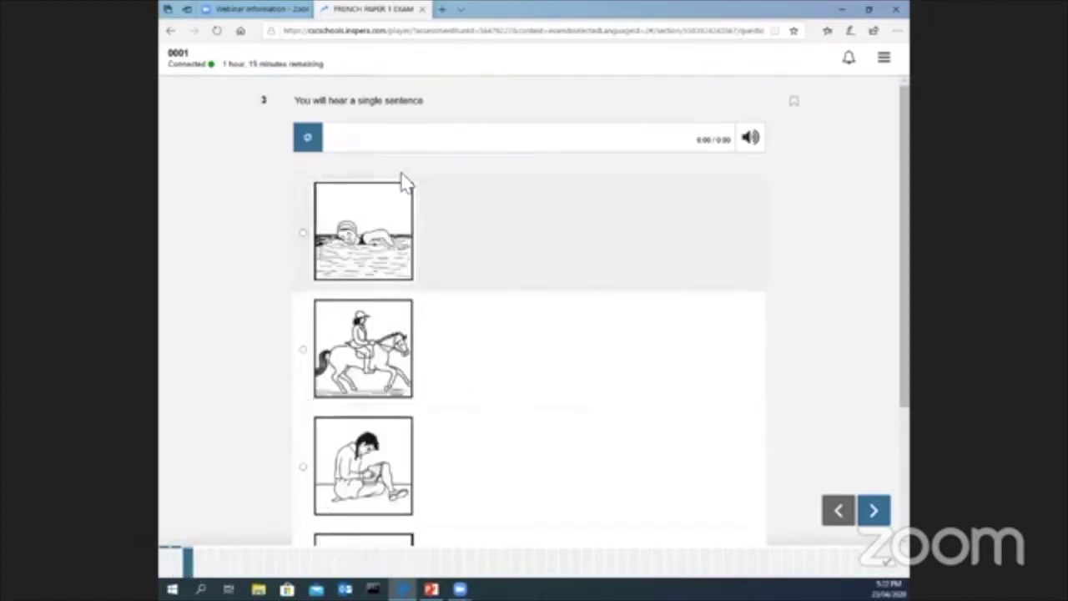
left_click(304, 357)
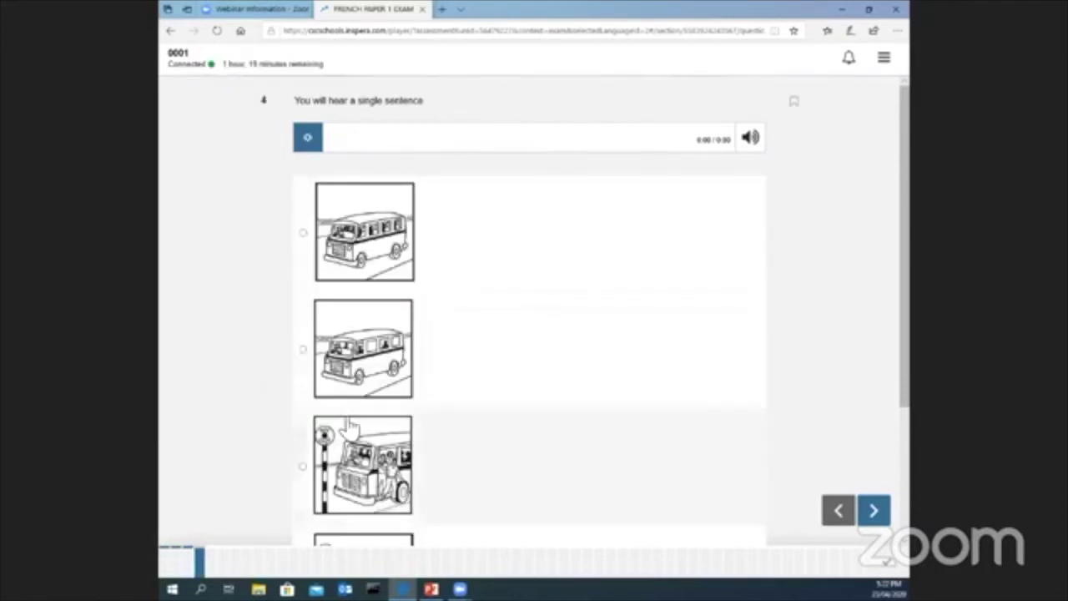
left_click(304, 351)
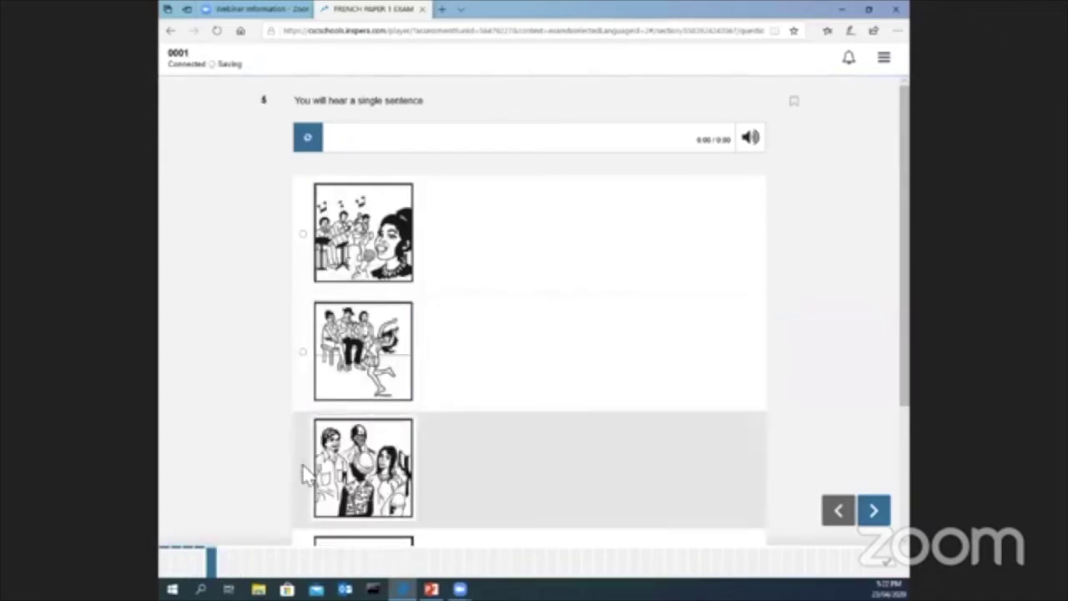
left_click(303, 472)
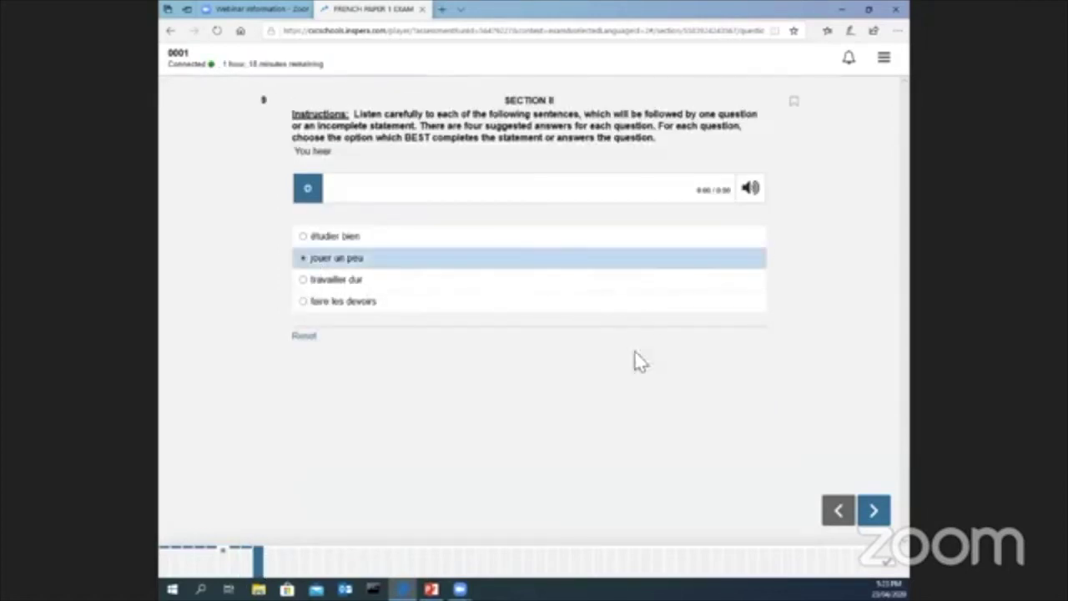
Answer questions 14, 18, 22, 25, 29 and 33, choosing "Il lit les journaux", "Minuit" and "Au Canada" for the first three.
left_click(319, 564)
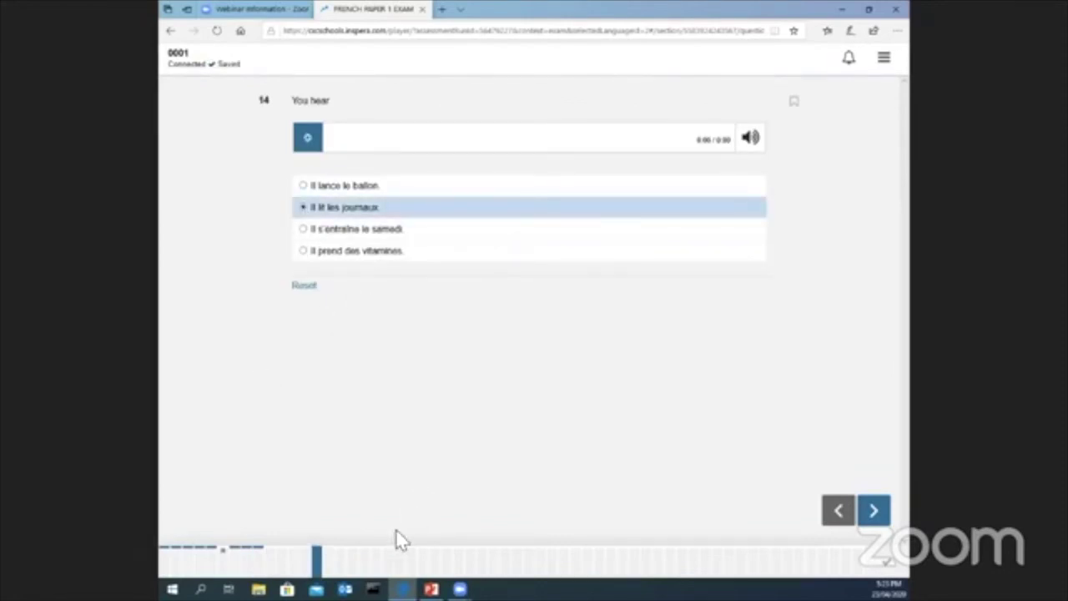
left_click(364, 561)
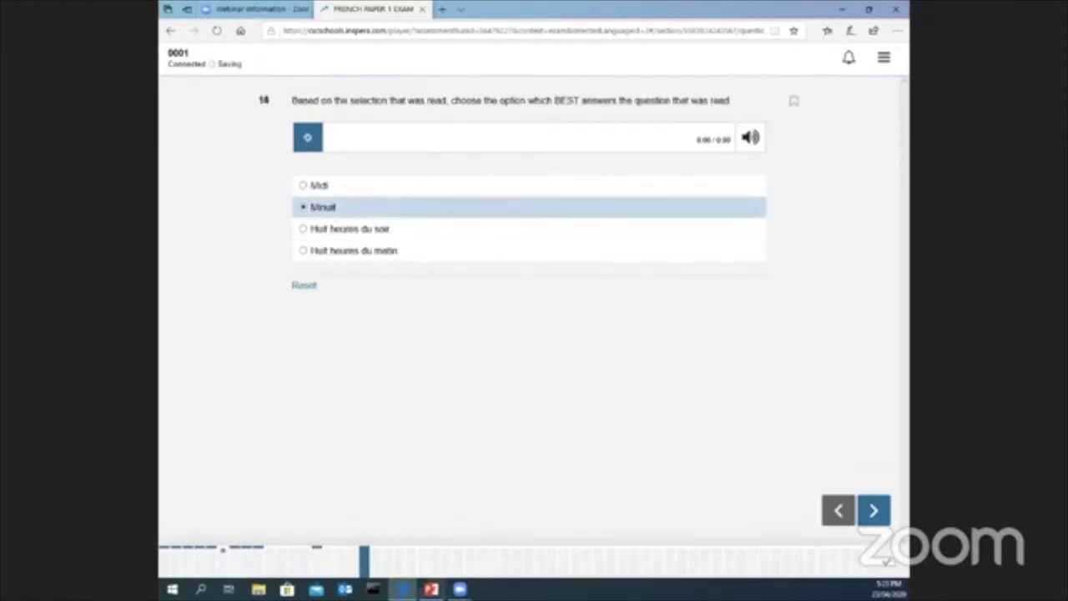
left_click(412, 561)
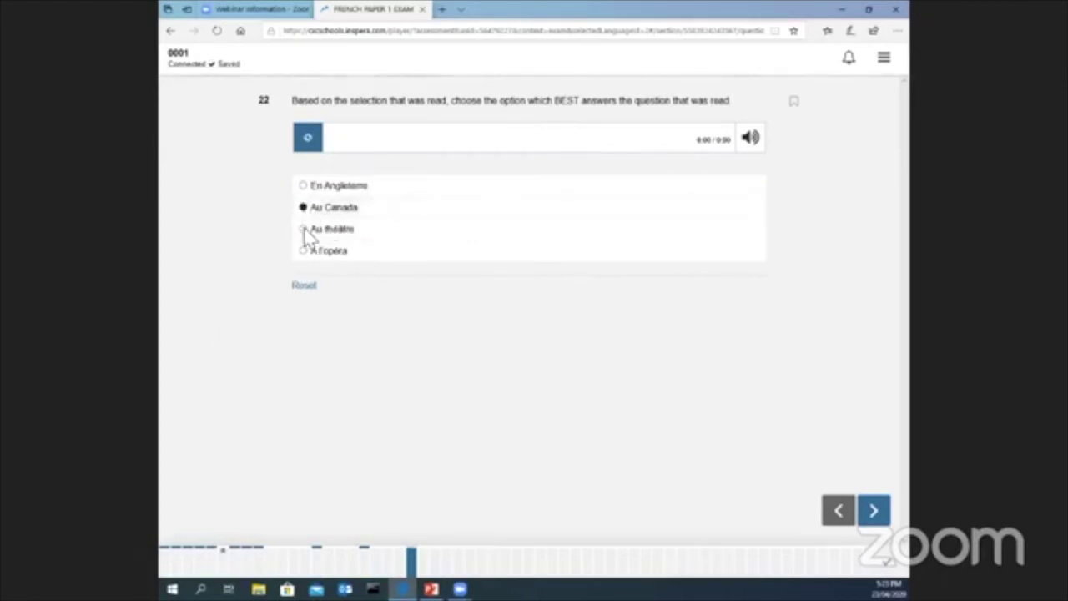
left_click(448, 561)
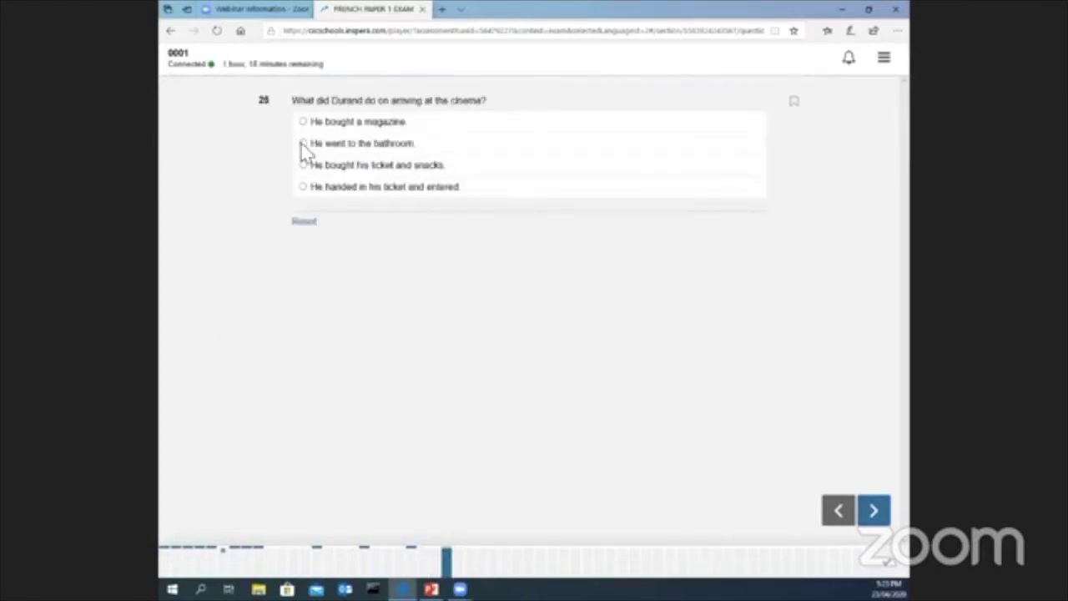
left_click(494, 561)
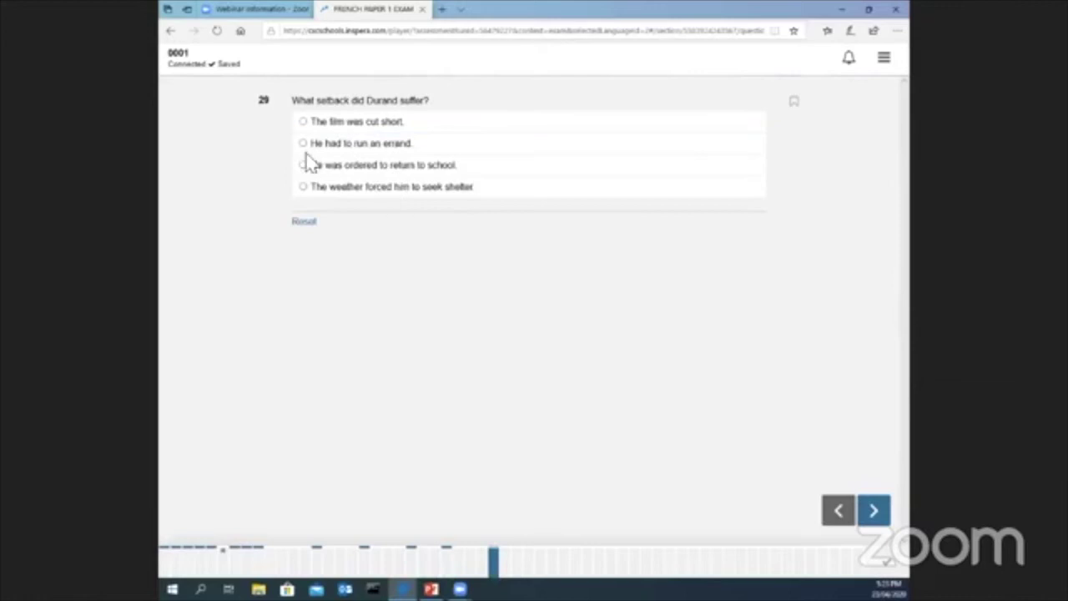
left_click(537, 561)
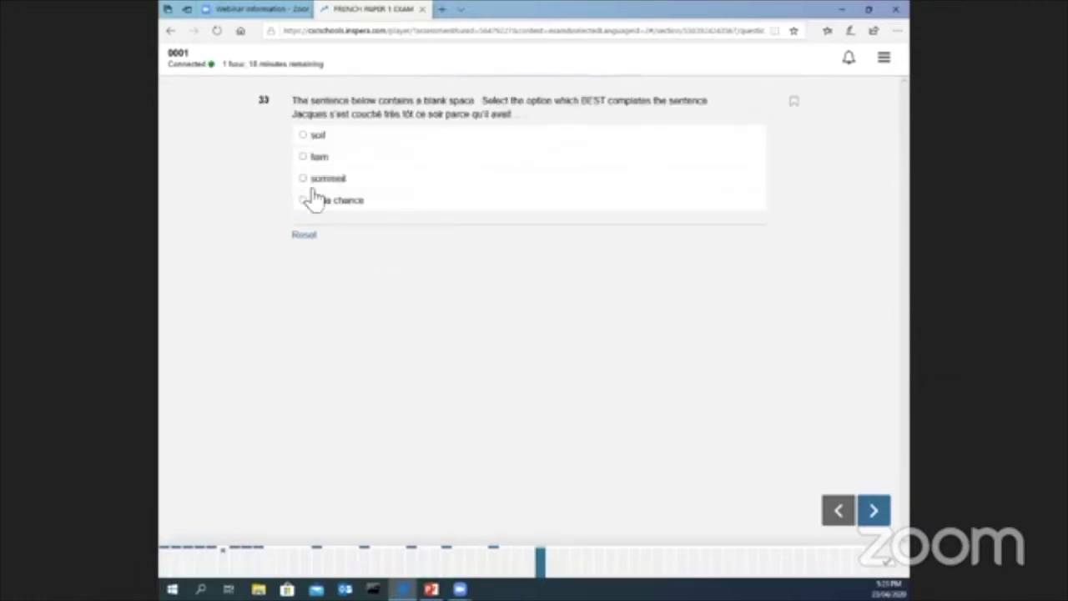
Flag question 36 for review and answer questions 41, 45 and 49, choosing "avait" for 45 and "de" for 49.
left_click(574, 562)
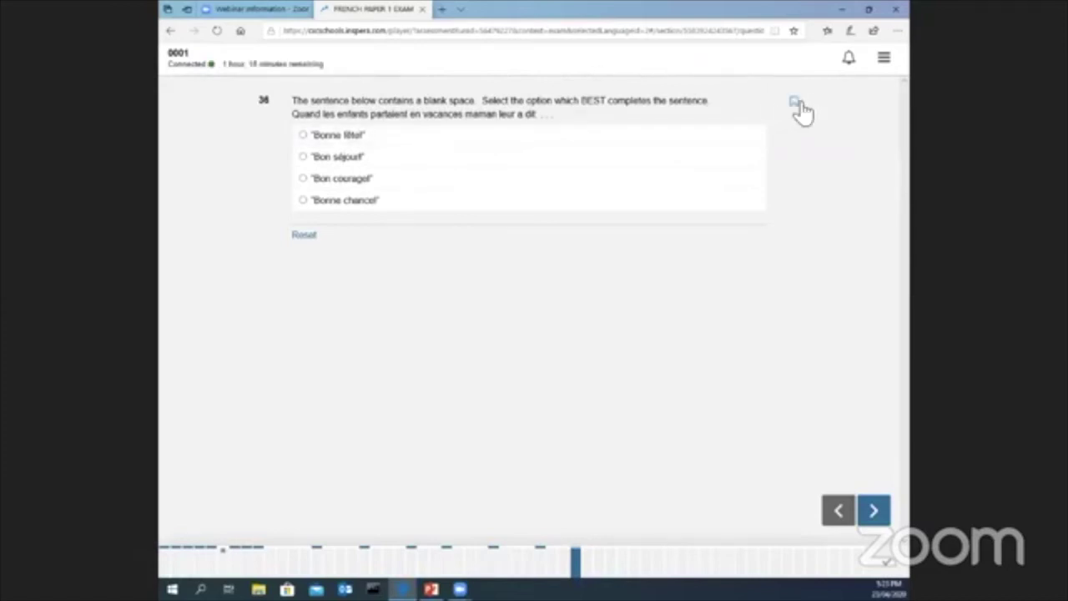
left_click(636, 561)
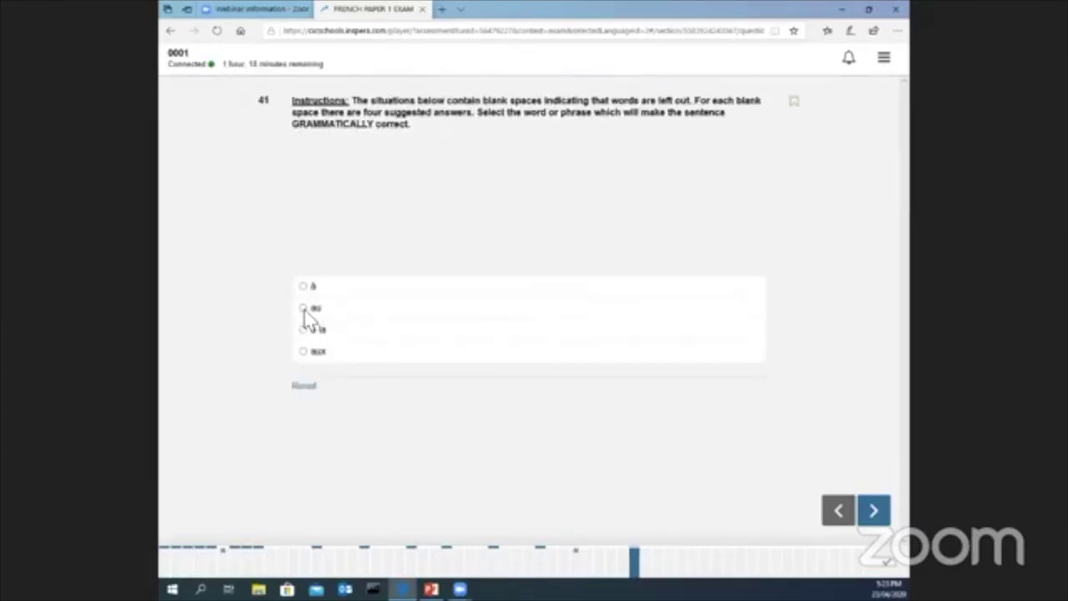
left_click(683, 561)
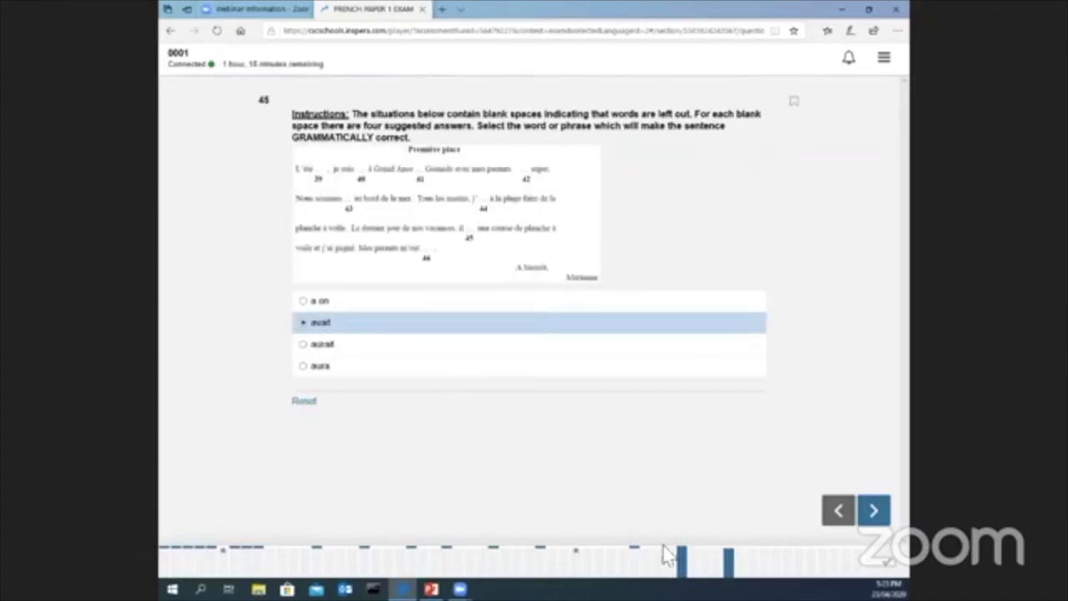
left_click(728, 559)
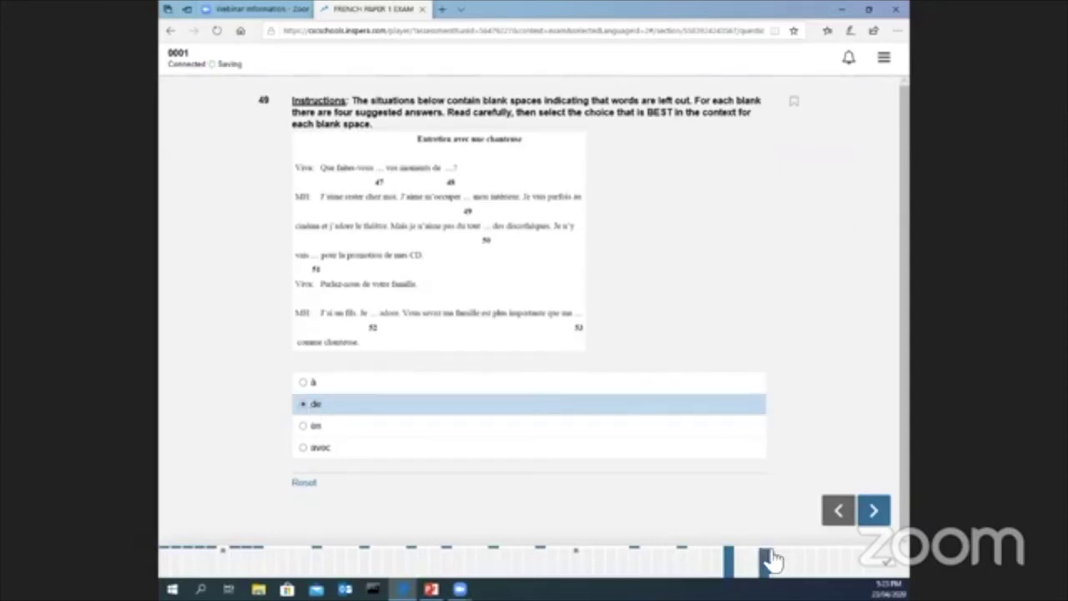
Flag question 52 for review without answering it and go to the submission overview.
left_click(766, 557)
left_click(796, 104)
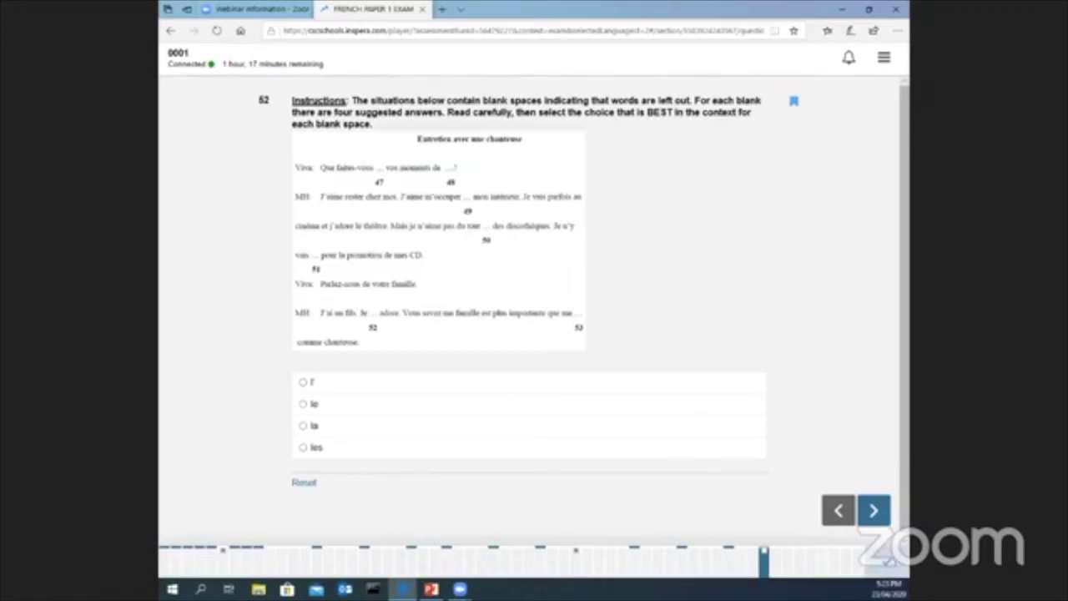
left_click(874, 510)
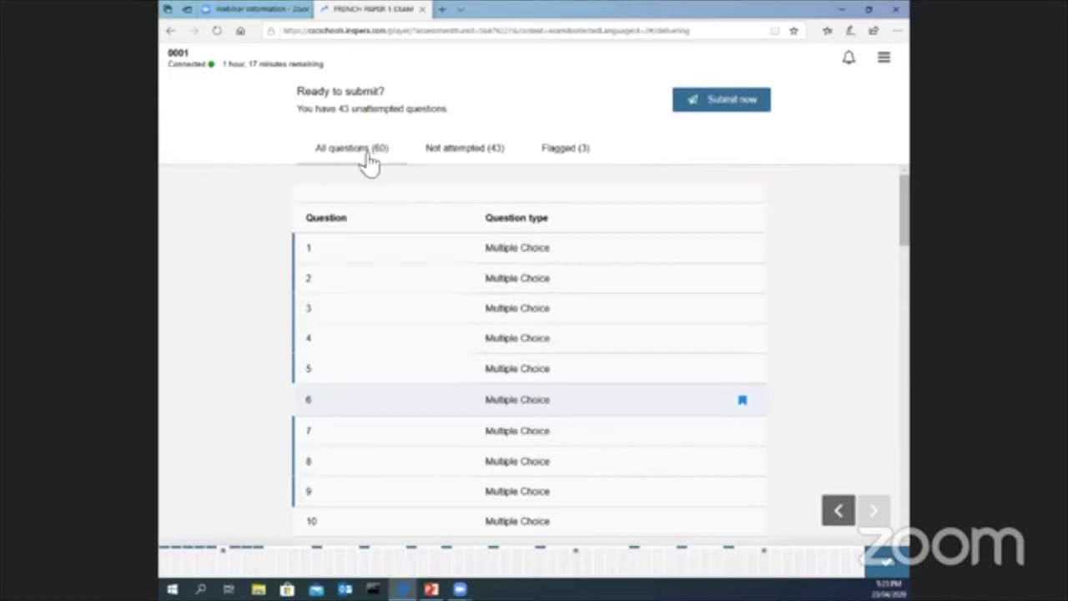
Open question 12 from the list of questions not attempted and answer it with "Chez le coiffeur".
left_click(477, 151)
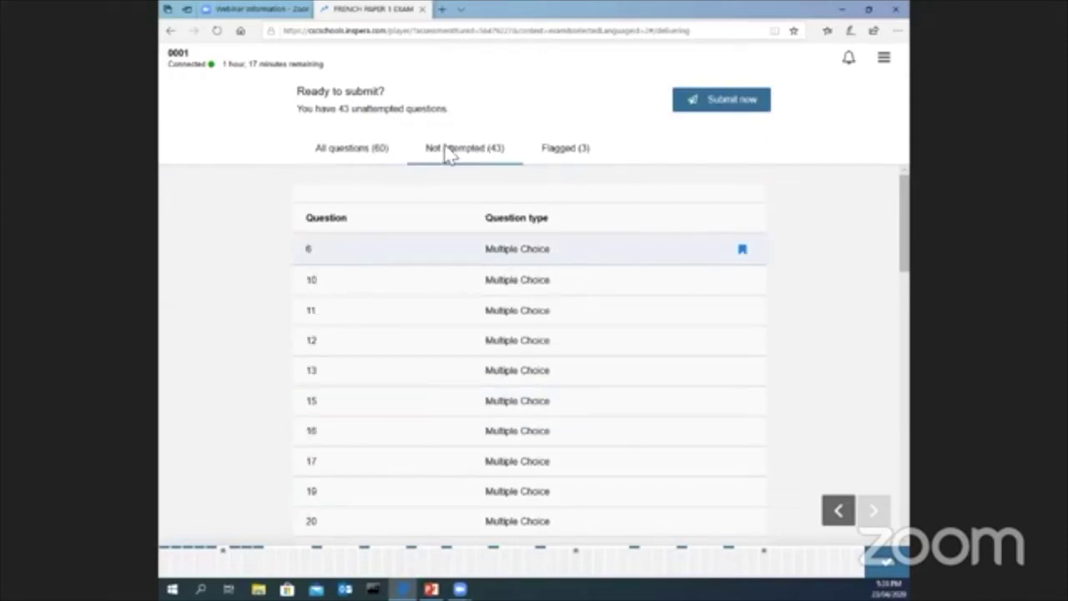
left_click(499, 351)
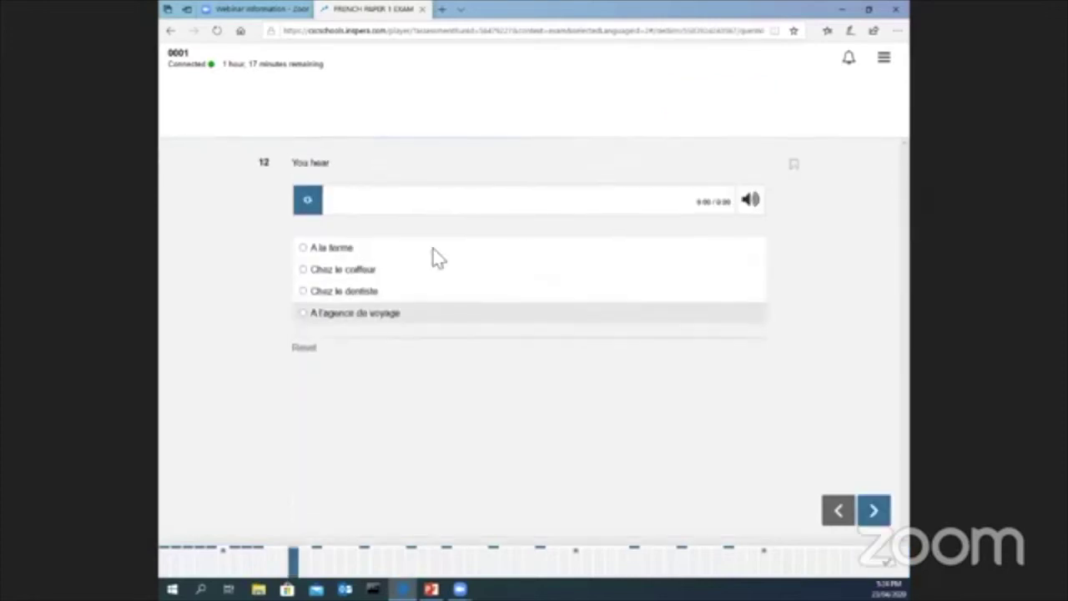
left_click(303, 208)
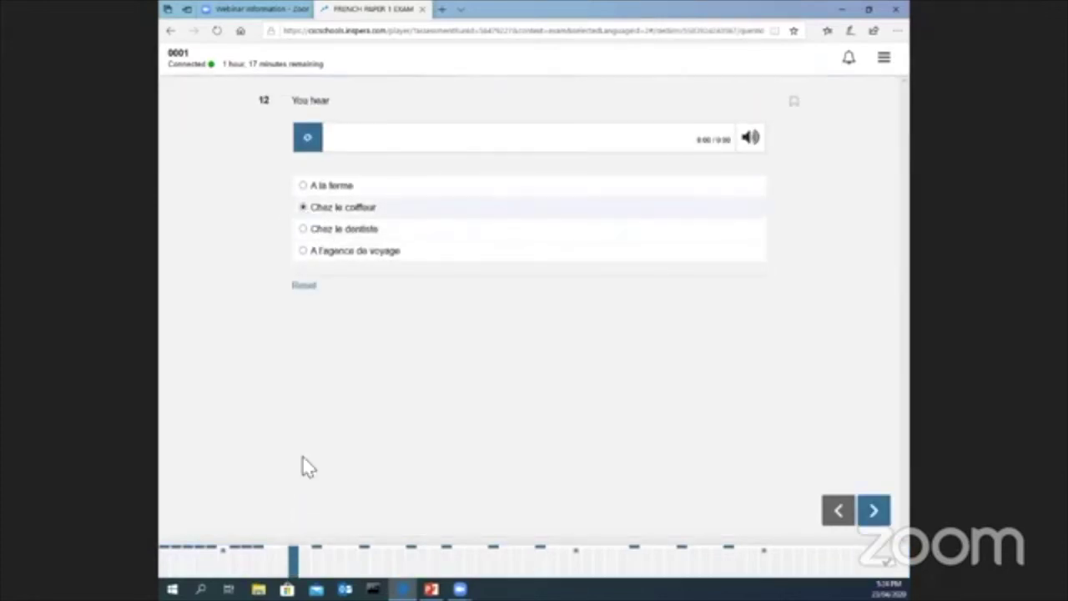
Return to the submission overview, open question 36 from the flagged questions and answer it with "Bon courage!".
left_click(874, 510)
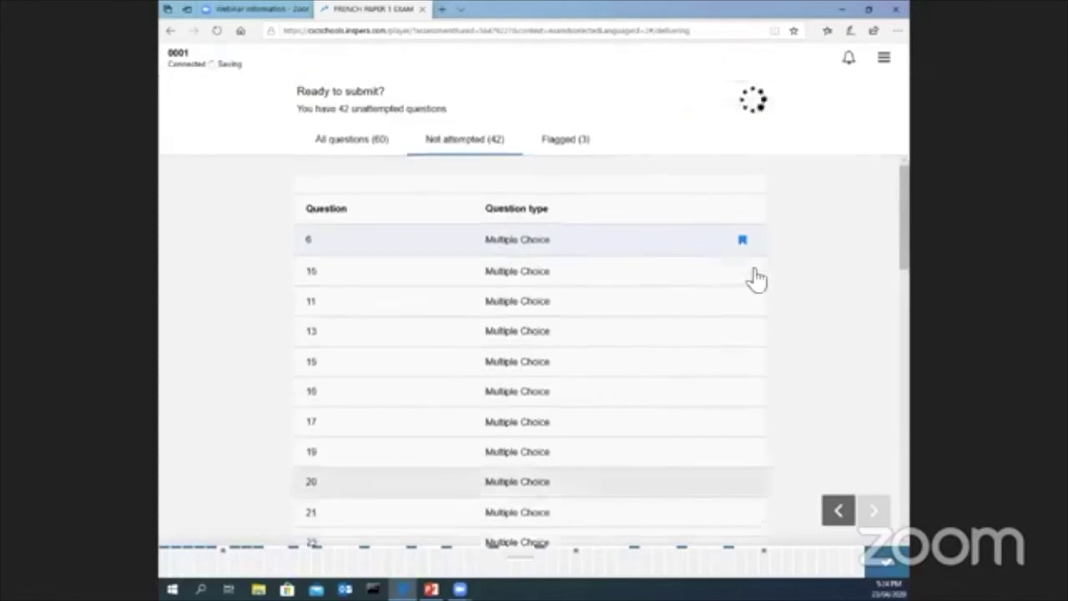
left_click(572, 152)
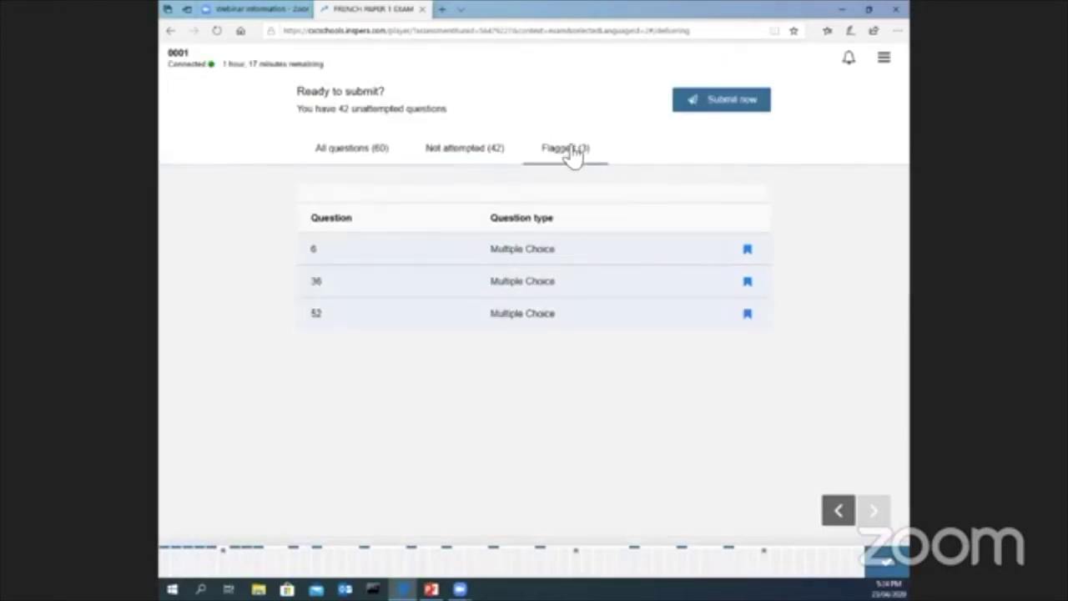
left_click(528, 283)
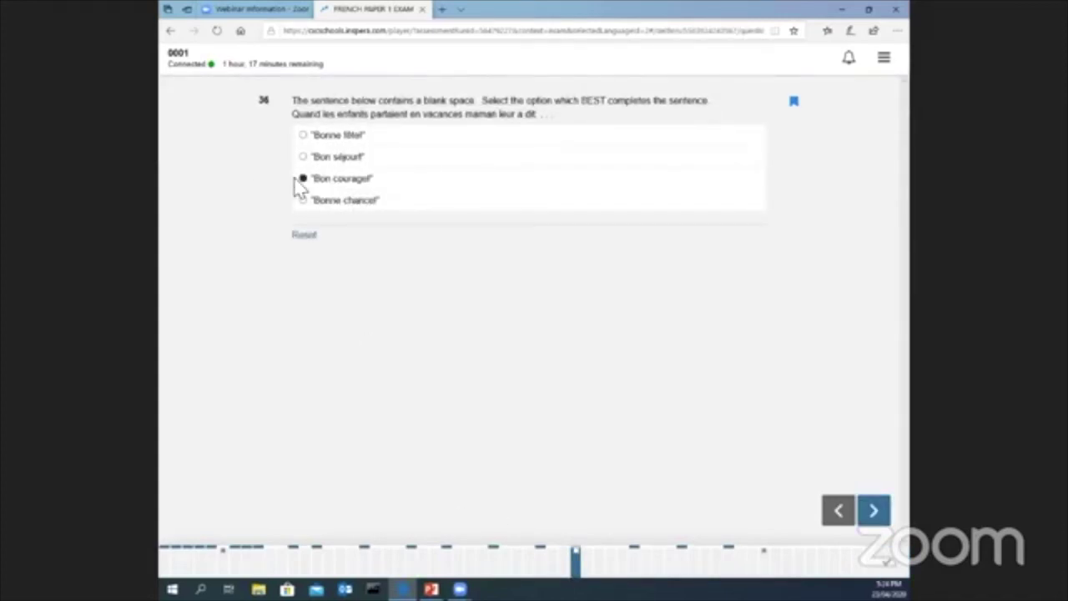
Answer the flagged question 6 with the first picture, the cricket players, and the flagged question 52 with "la".
left_click(225, 560)
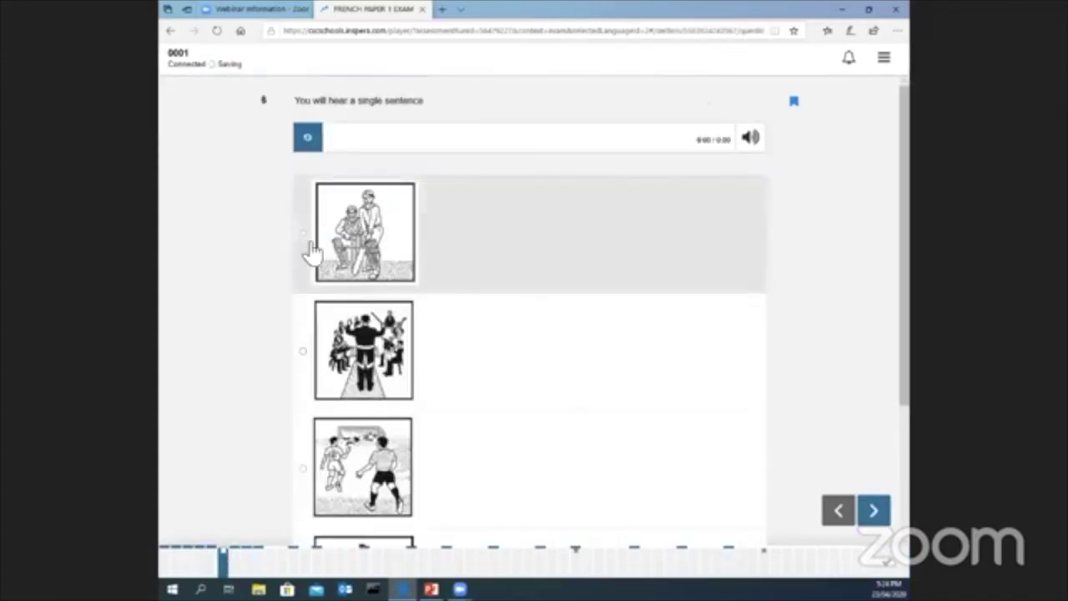
left_click(304, 238)
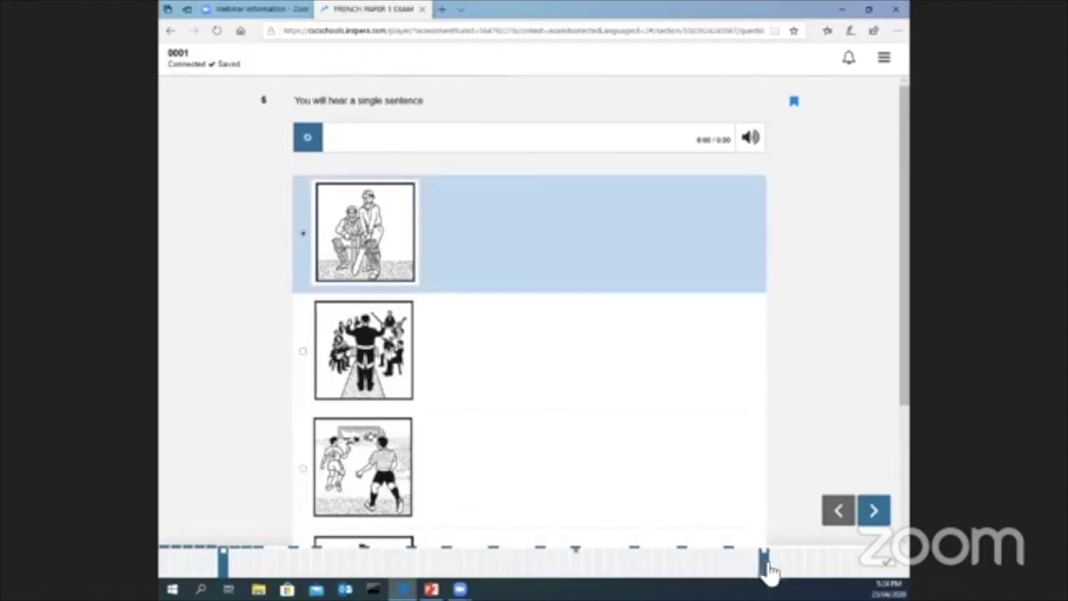
left_click(765, 561)
left_click(307, 428)
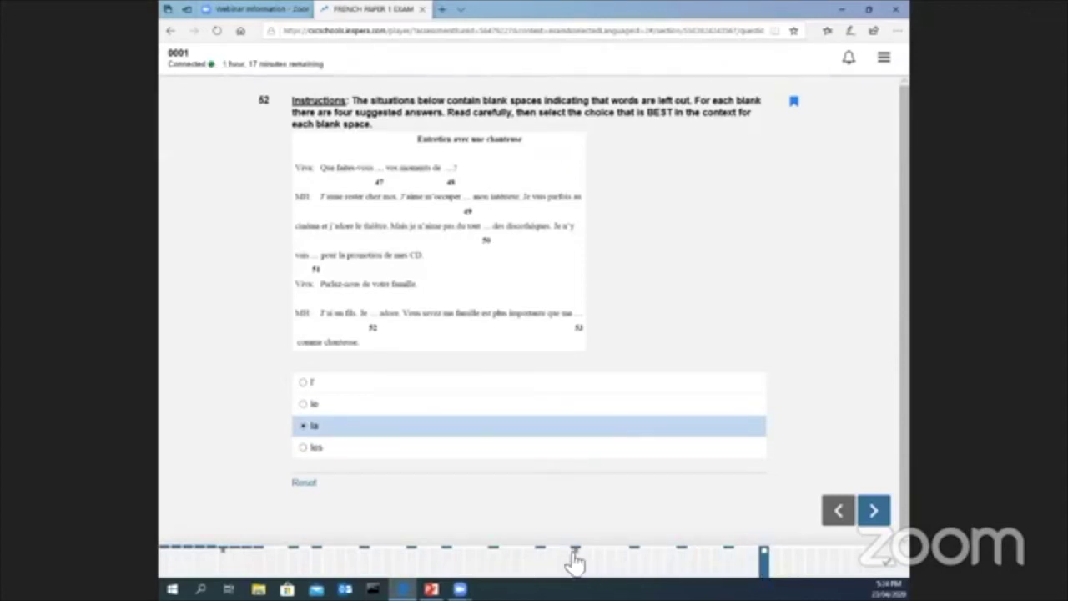
Go to question 31 in Part B, Reading Comprehension, and answer it with "région".
left_click(522, 571)
left_click(304, 212)
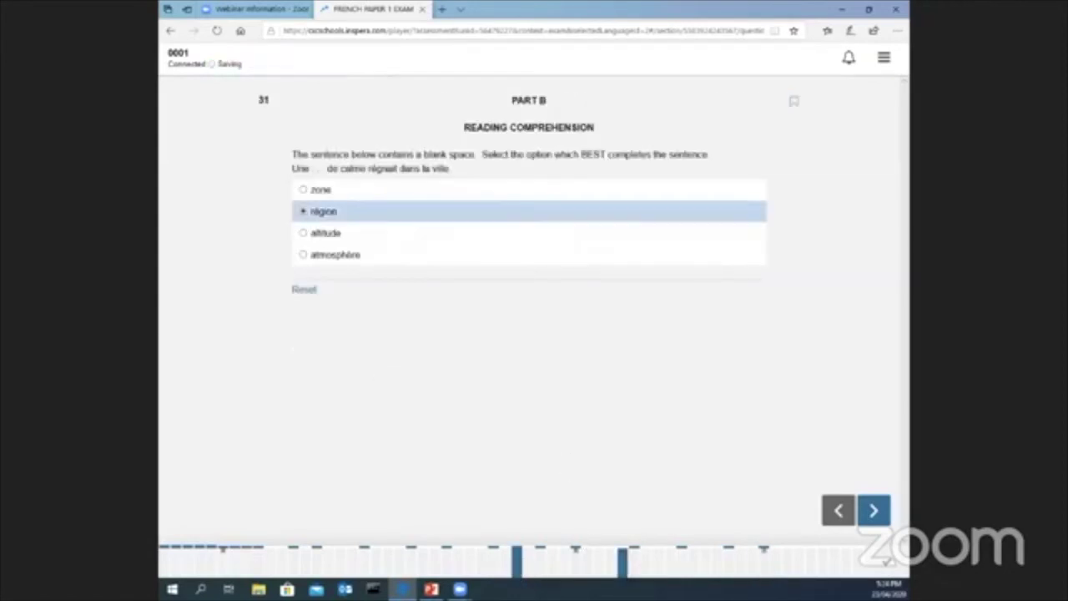
Answer question 47 in Section III with "avec" and choose an answer for question 27.
left_click(706, 565)
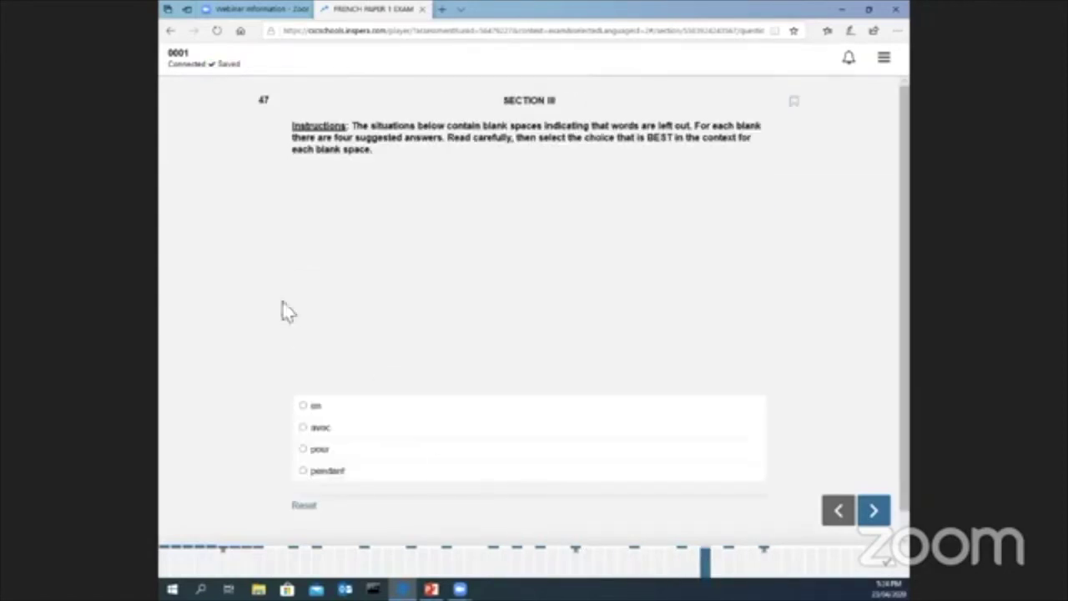
left_click(310, 433)
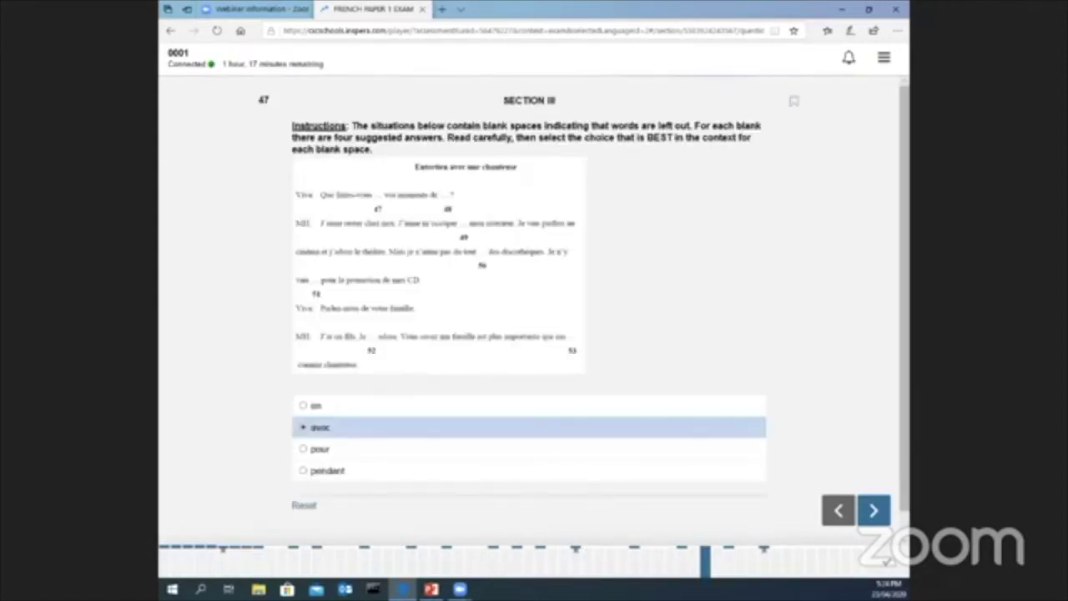
left_click(470, 565)
left_click(316, 264)
Answer question 17 with "Au téléphone" and question 10 with "Un contrôleur".
left_click(352, 563)
left_click(314, 286)
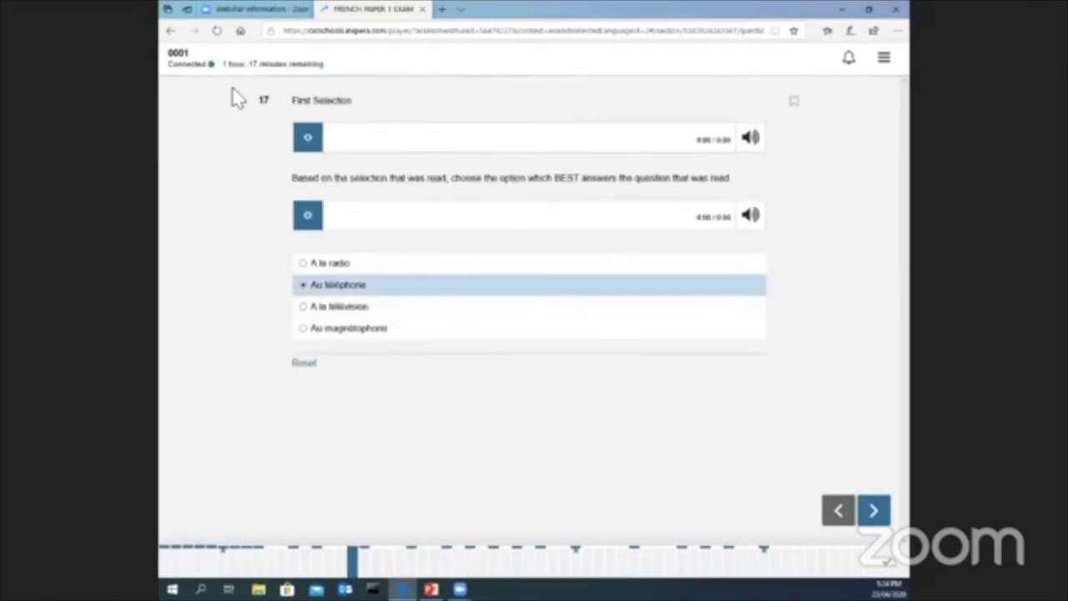
left_click(269, 563)
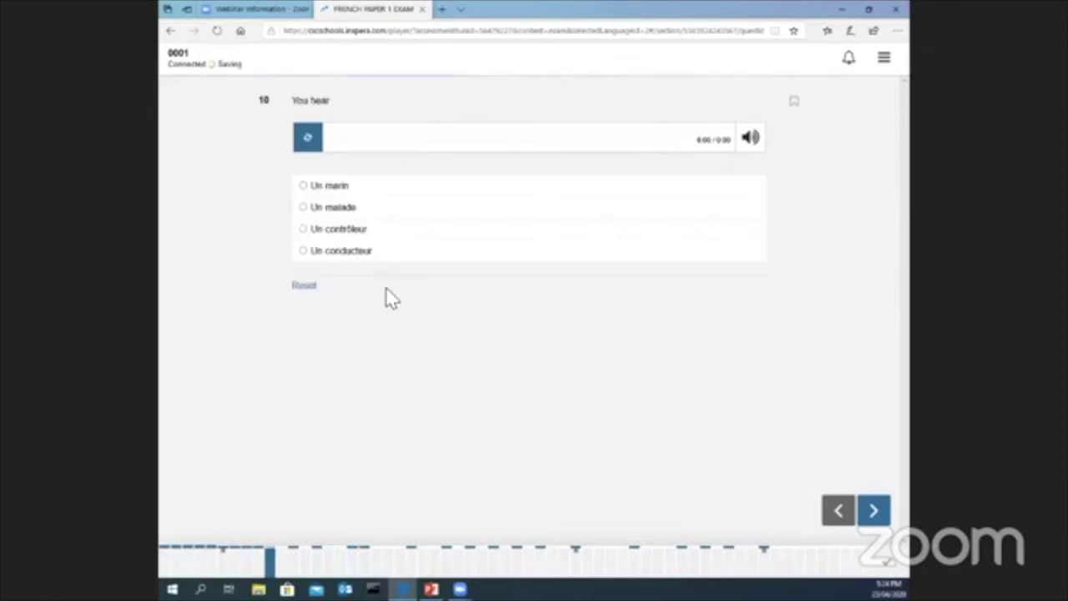
left_click(334, 228)
Answer question 44 with "irais" and question 55, about the restaurant, with "six jours par semaine".
left_click(673, 563)
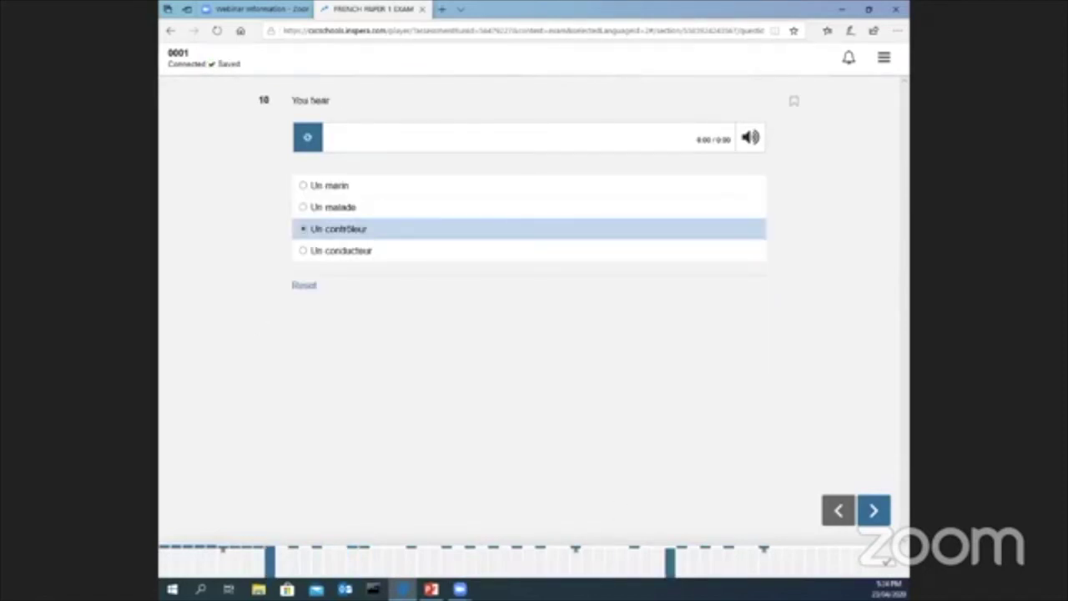
left_click(304, 328)
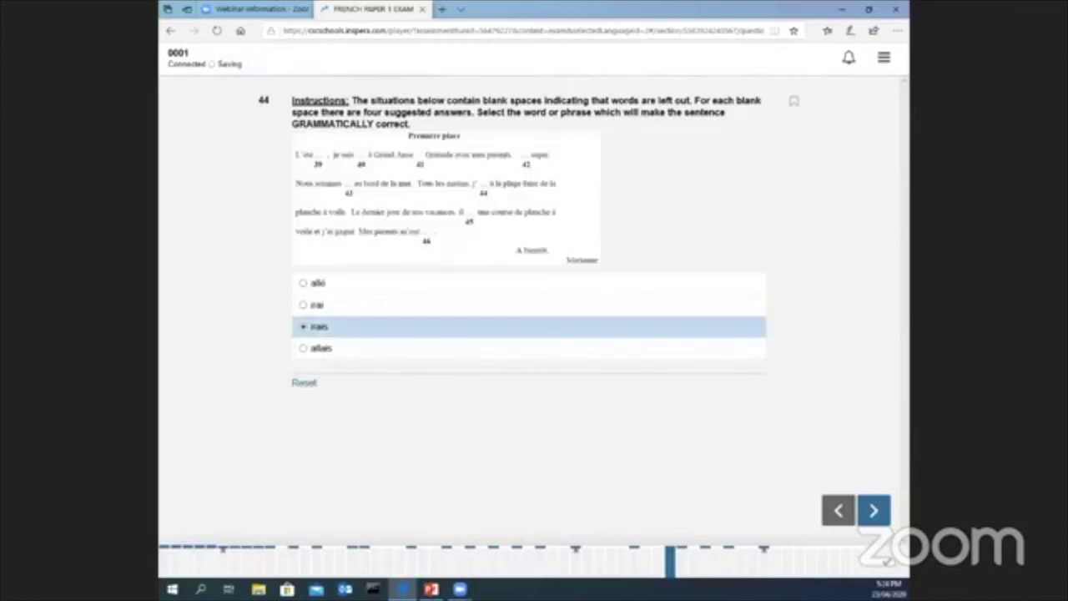
left_click(799, 559)
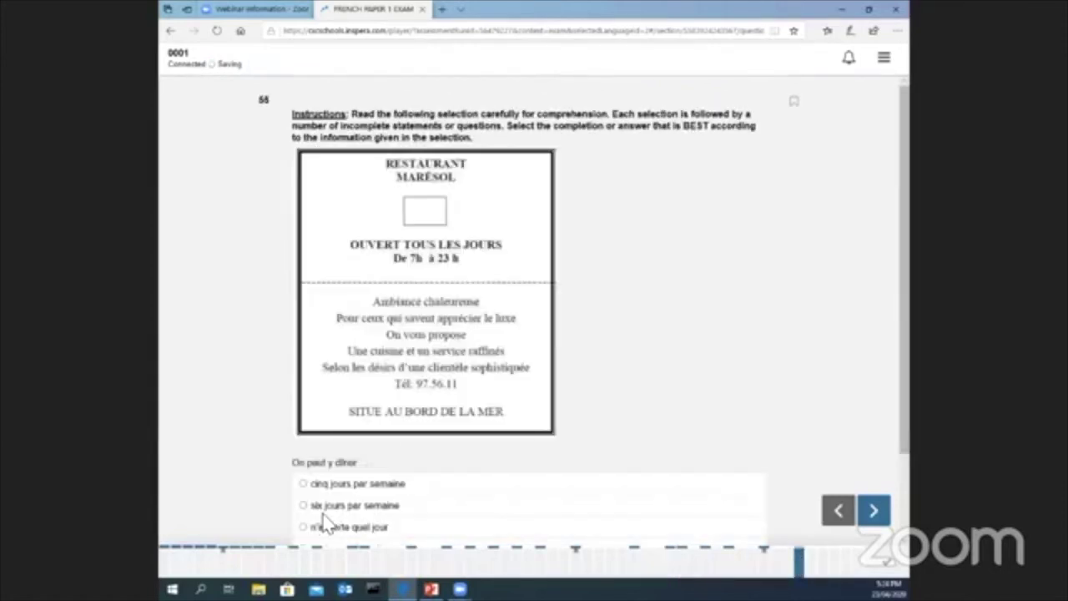
left_click(324, 511)
Answer question 57, about what Pierre thought he heard, with "Des enfants qui jouaient".
left_click(821, 559)
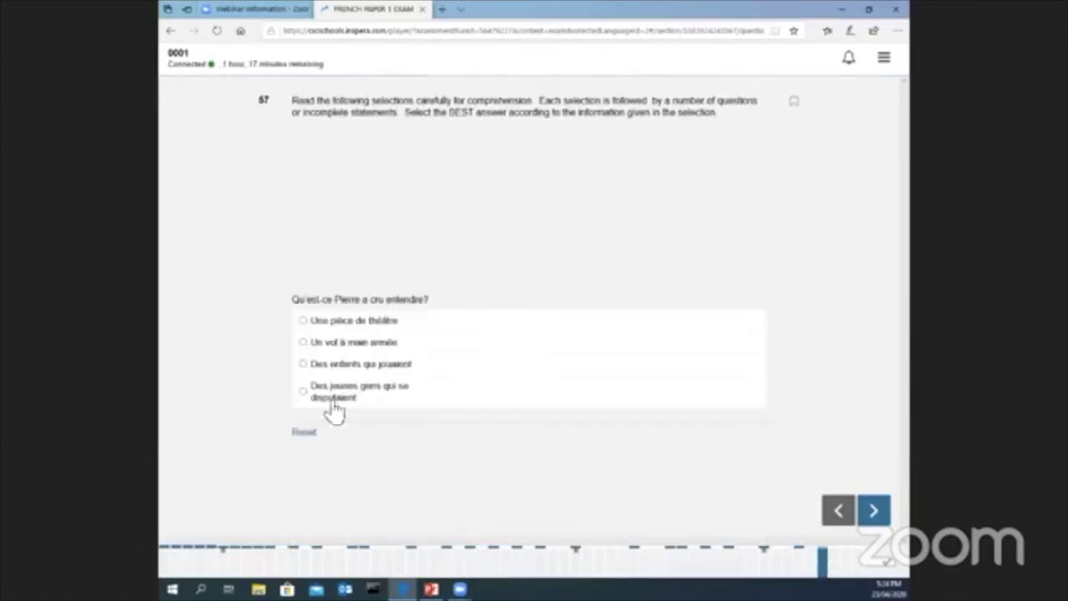
left_click(306, 364)
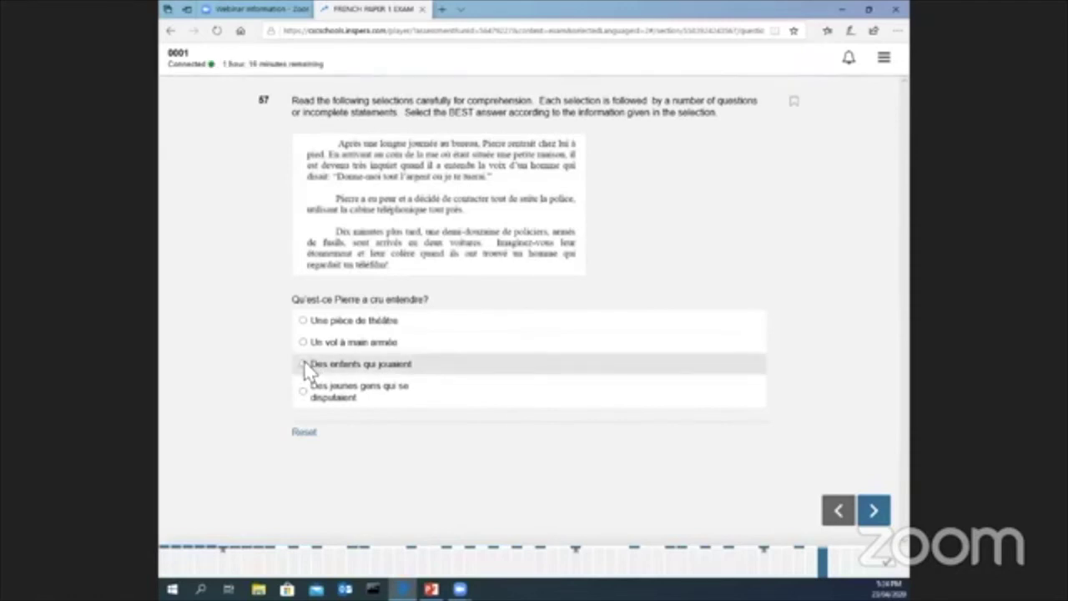
Return to the submission overview, submit the exam and log out of the candidate account.
left_click(887, 560)
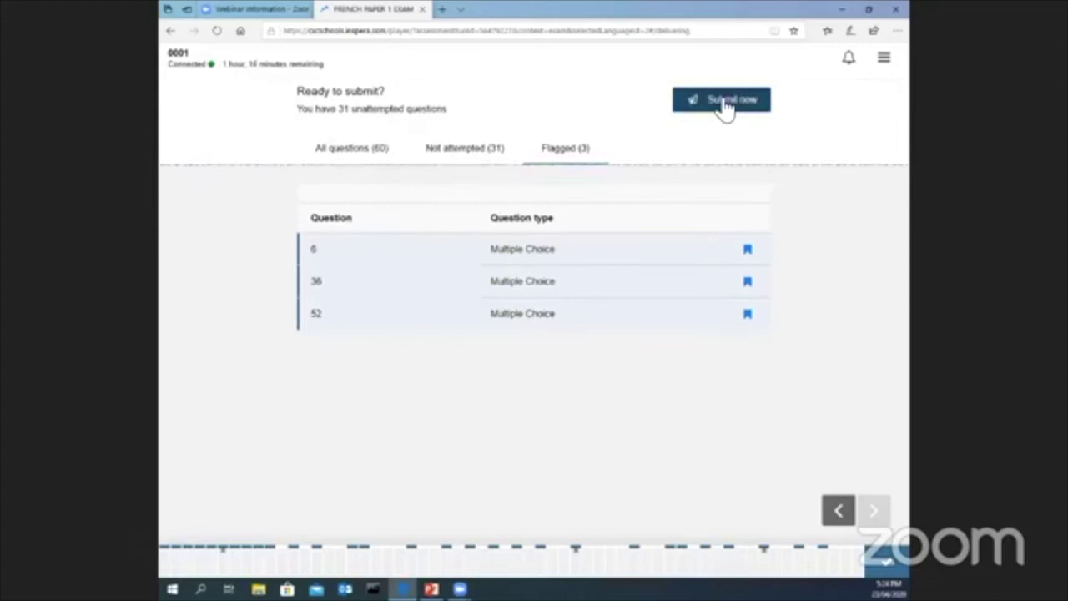
left_click(722, 100)
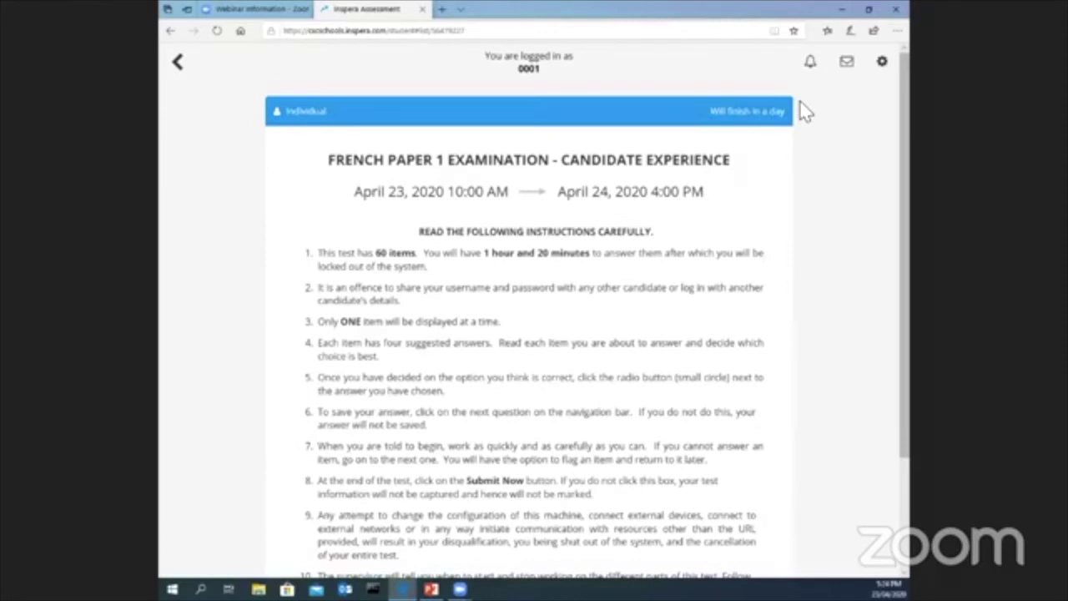
left_click(882, 61)
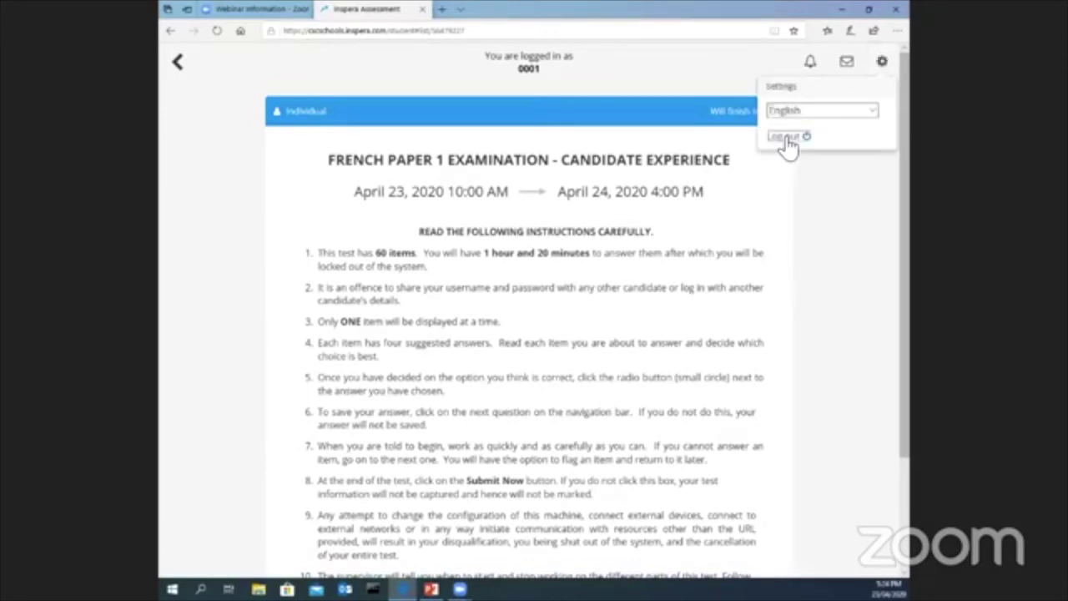
left_click(786, 139)
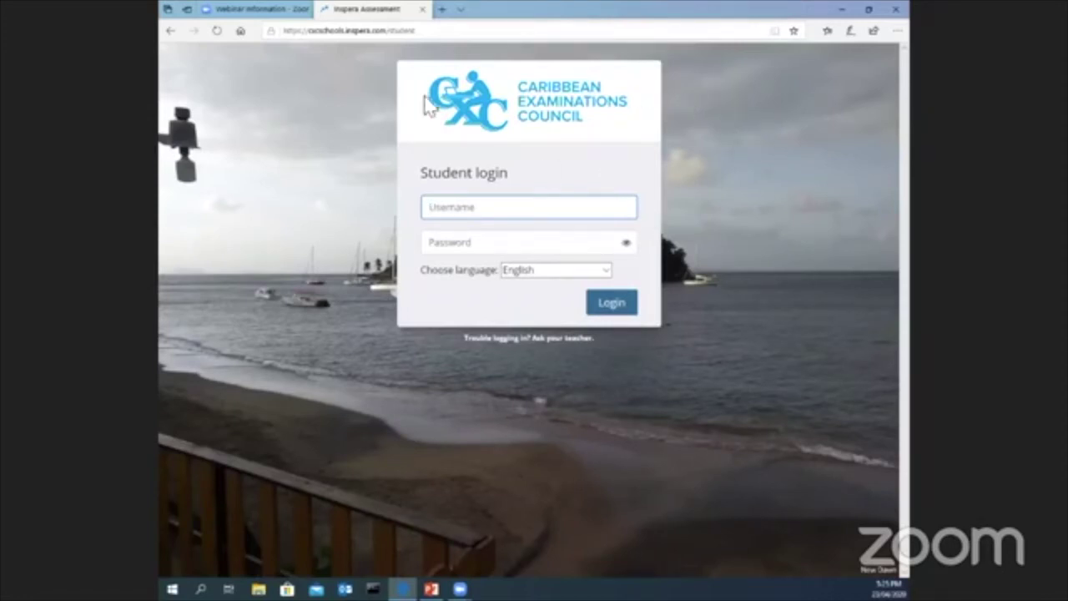
Switch to the slide presentation and advance to the Learning Hub slide.
key("alt+Tab")
key("Right")
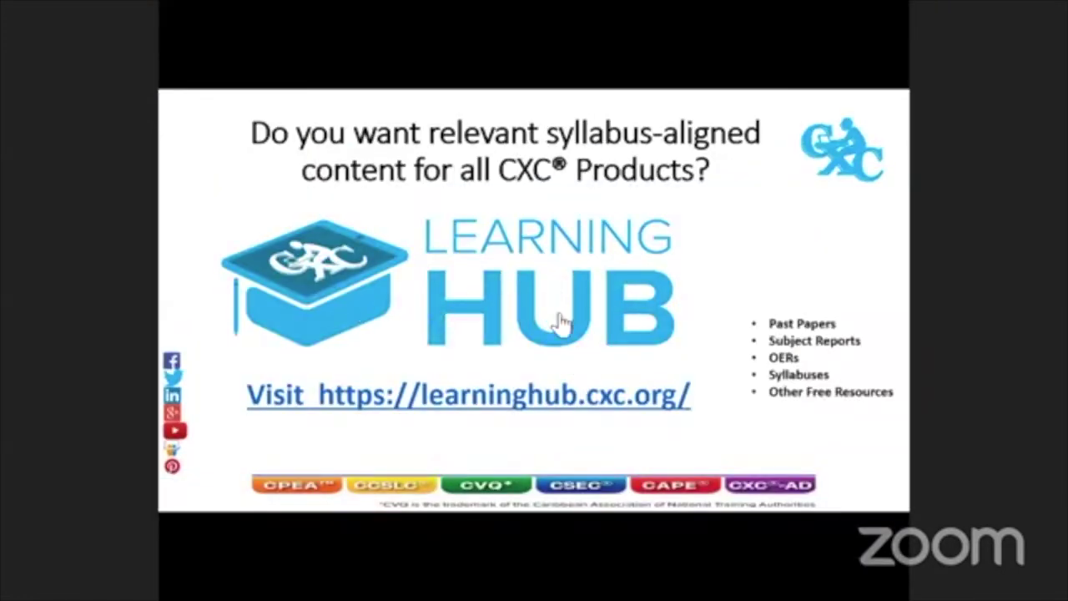
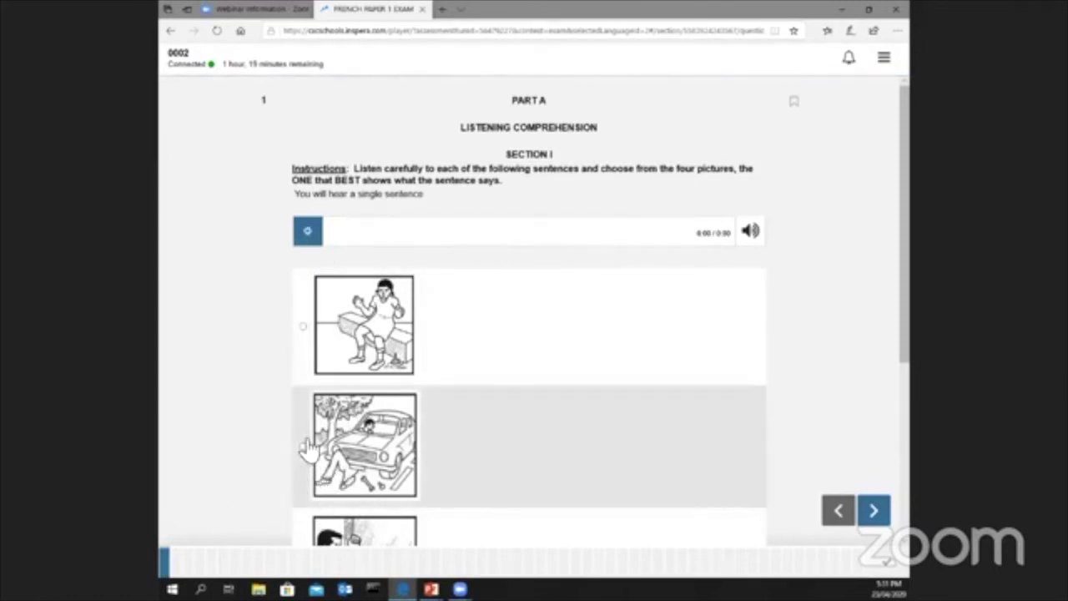
Answer question 1 with the third picture, the man holding a football, and question 2 with the second picture.
scroll(376, 467, "down", 1)
left_click(309, 497)
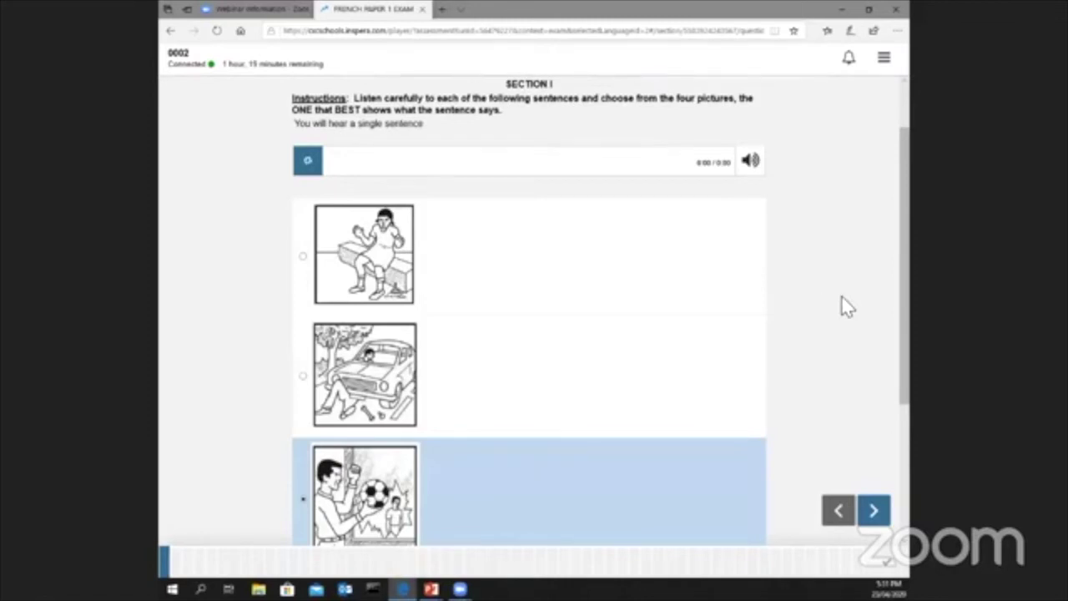
scroll(839, 304, "down", 1)
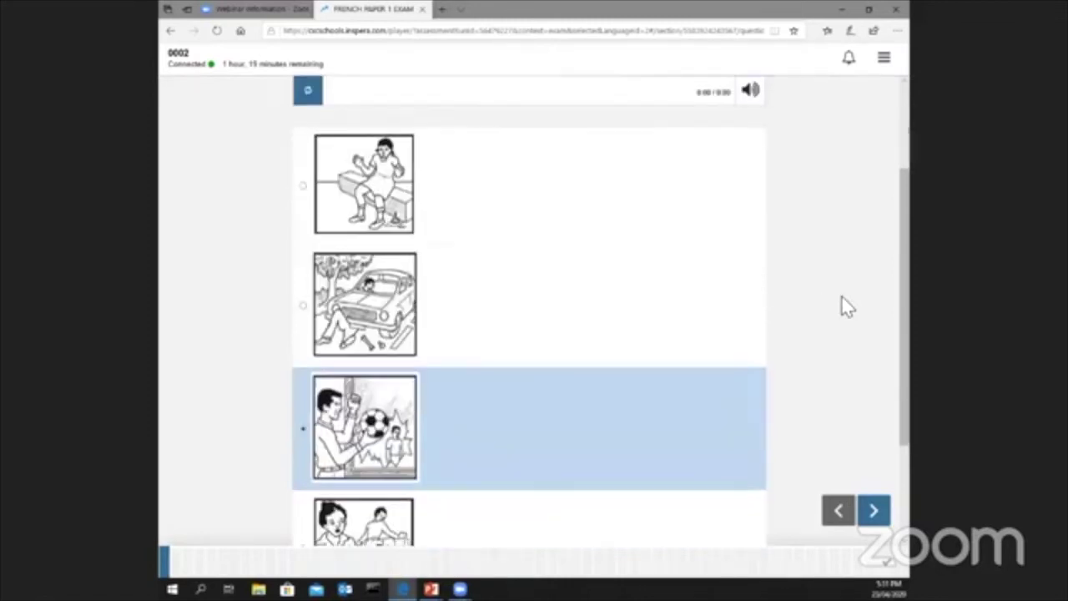
left_click(181, 555)
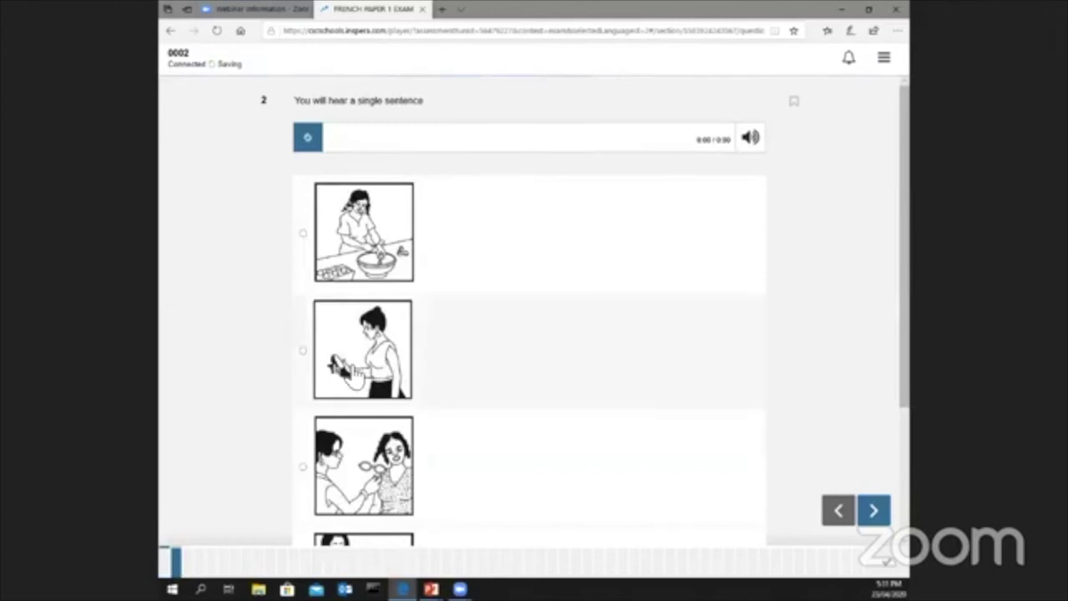
left_click(304, 354)
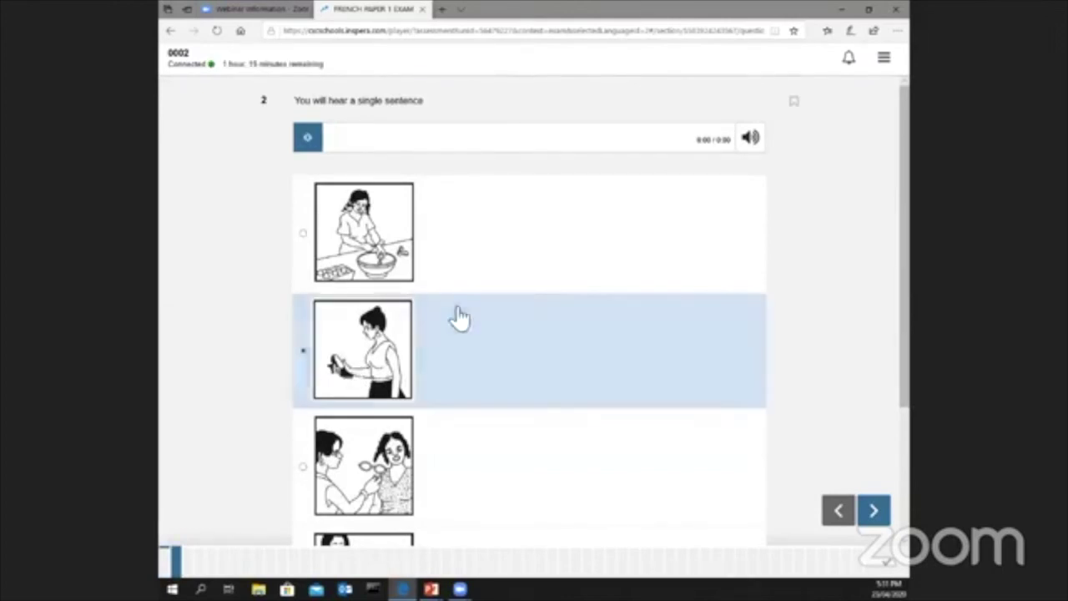
Flag question 3 without answering it and answer question 4 with the second bus picture.
left_click(187, 558)
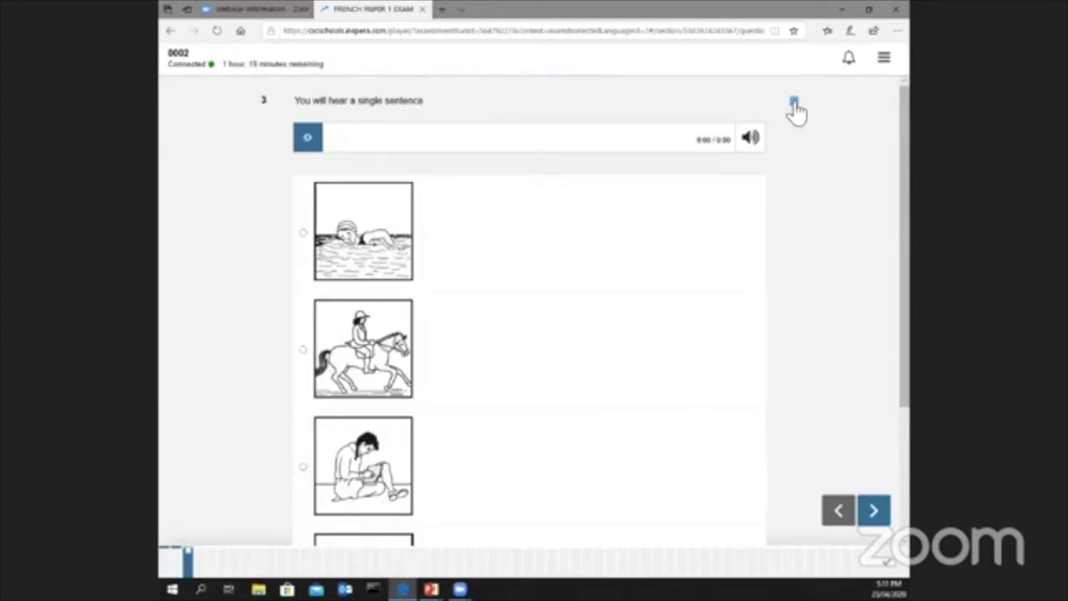
left_click(205, 563)
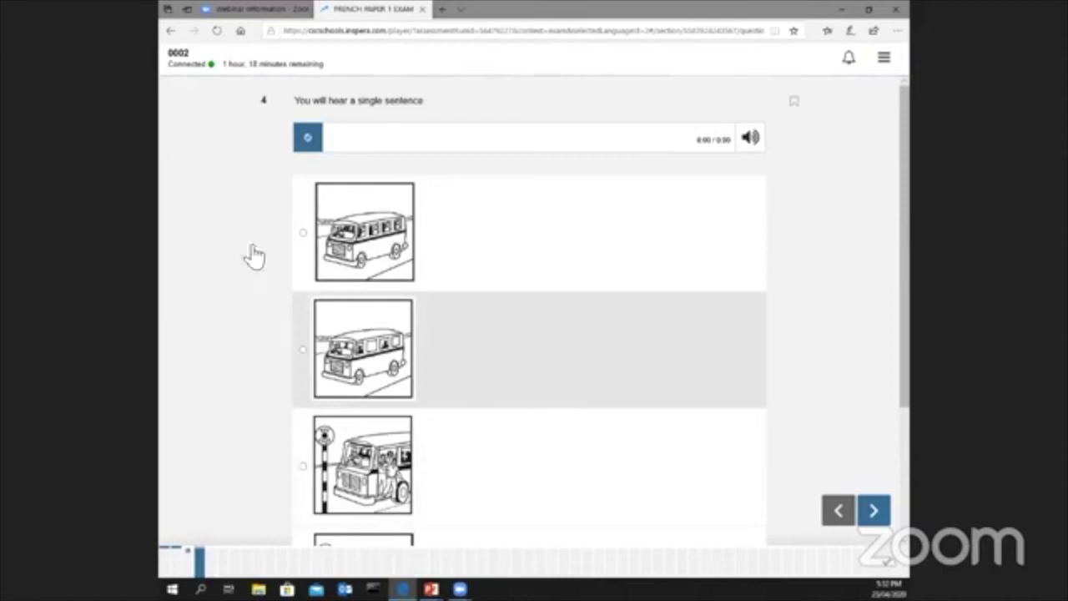
left_click(304, 351)
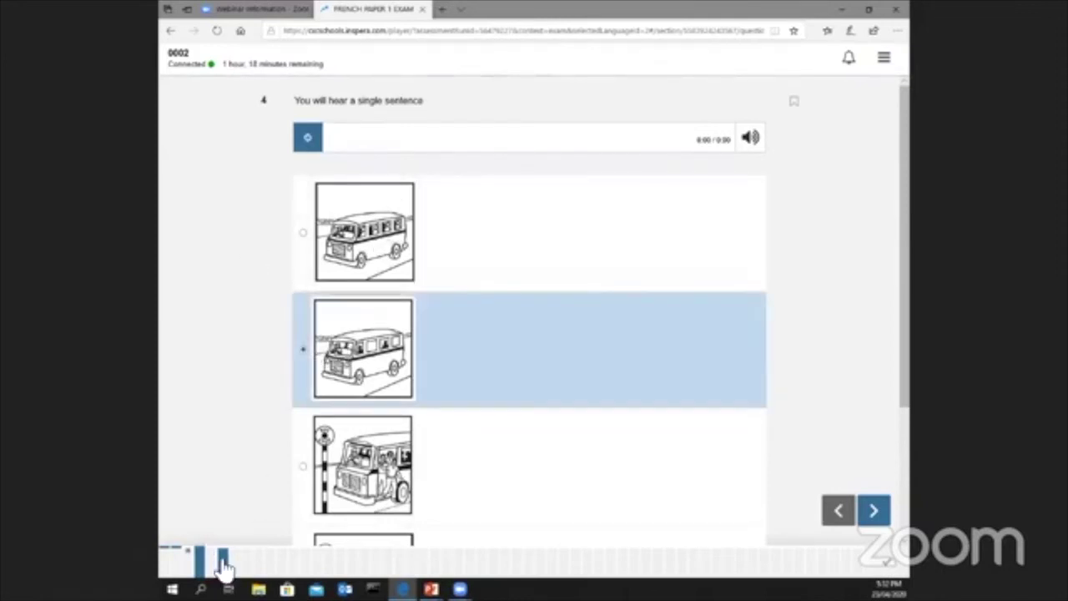
Answer questions 6 and 8, question 11 with "Au restaurant" and question 14 with "Il s'entraîne le samedi".
left_click(219, 561)
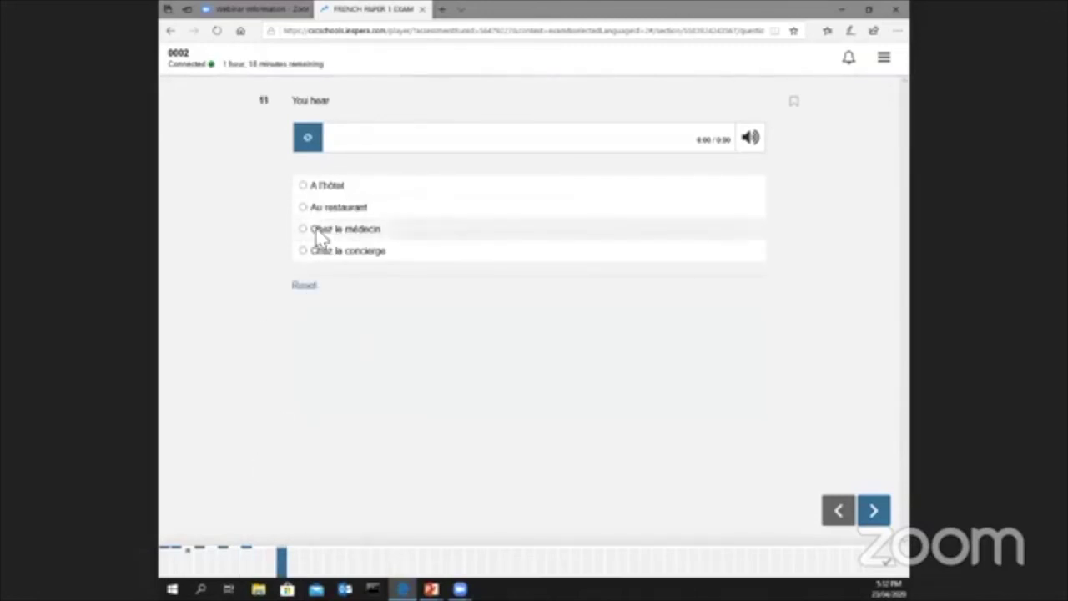
left_click(318, 559)
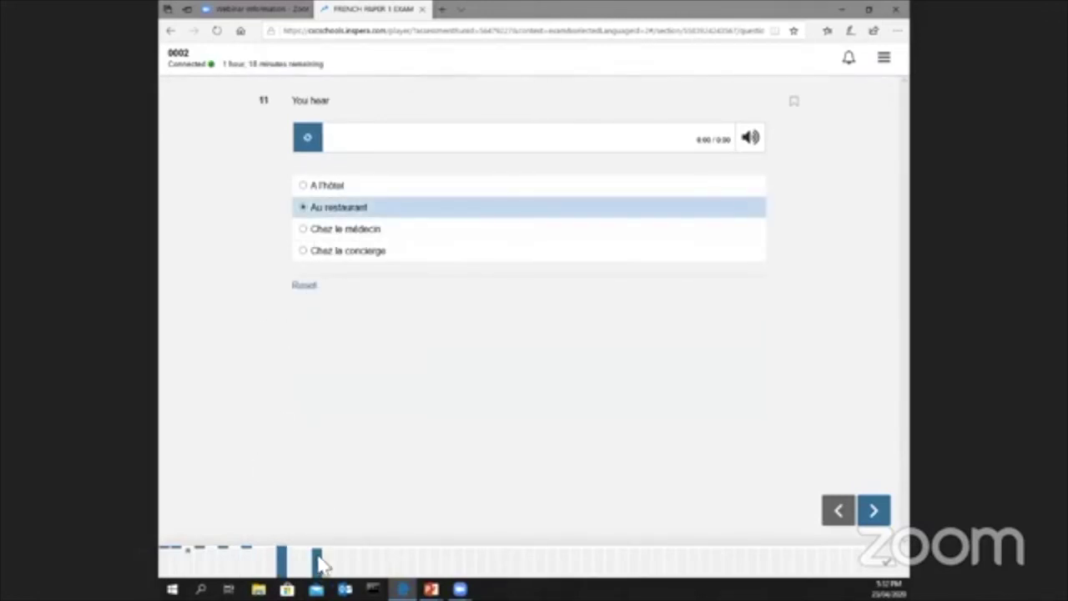
left_click(304, 231)
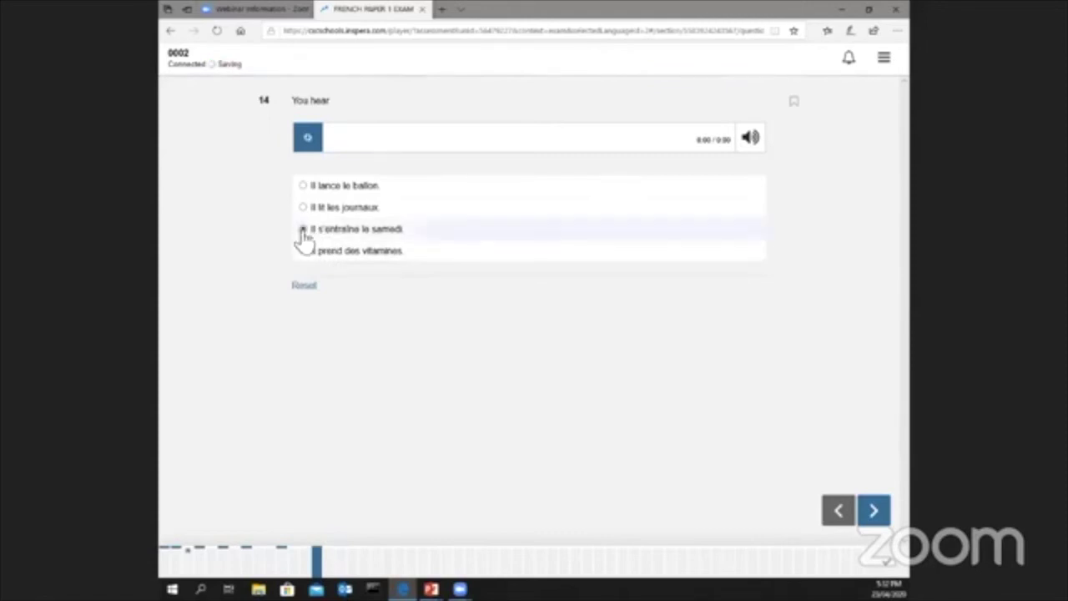
Answer question 23 with "At the cinema" and question 30 with "To a friend's home".
left_click(423, 559)
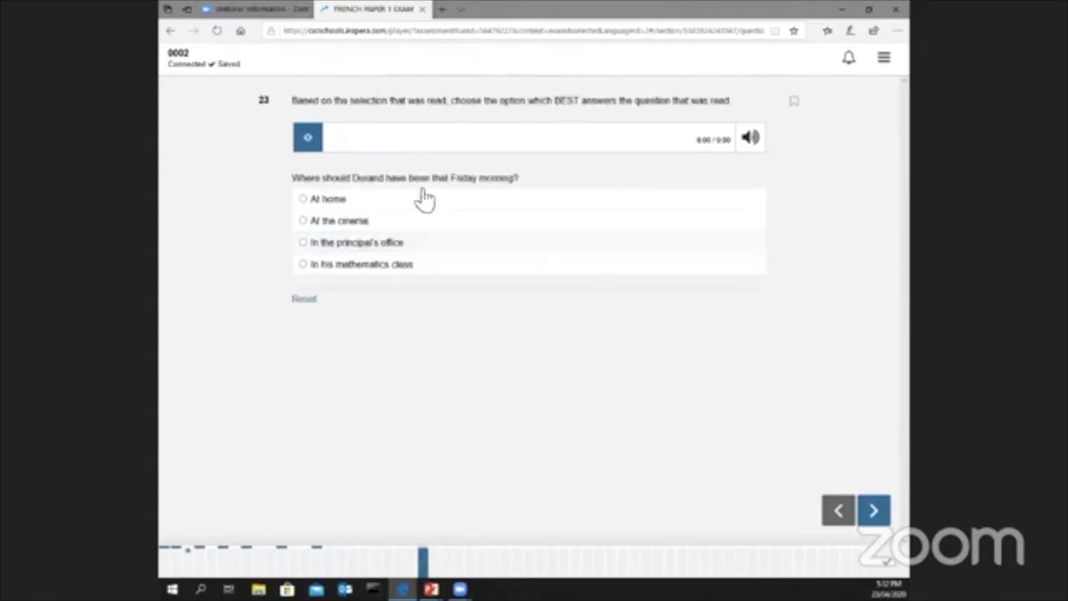
left_click(303, 227)
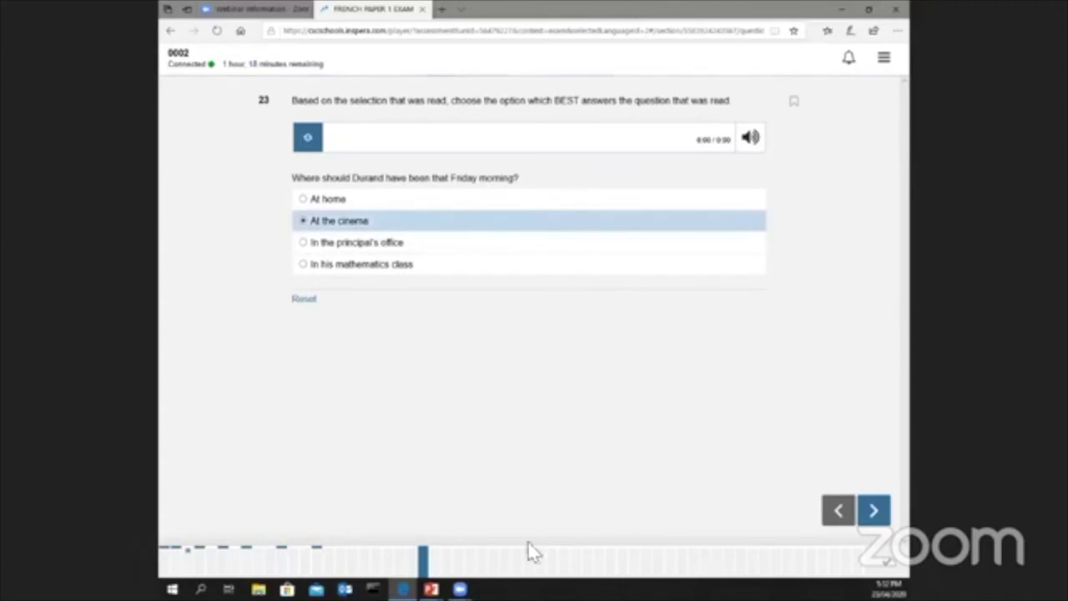
left_click(505, 561)
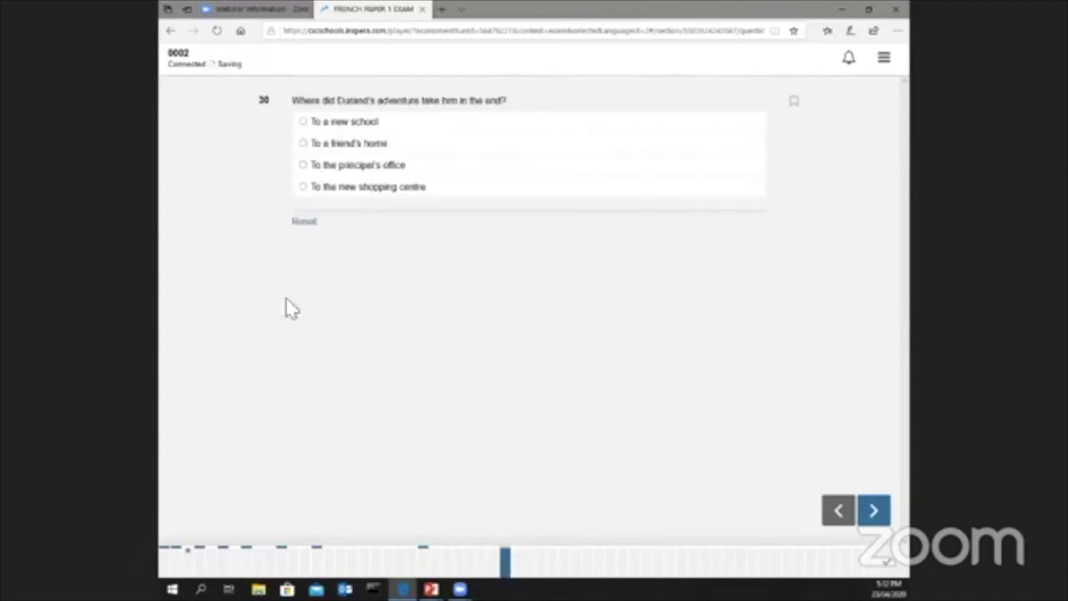
left_click(304, 144)
Flag question 33 without answering it and answer question 38 with "veut".
left_click(541, 563)
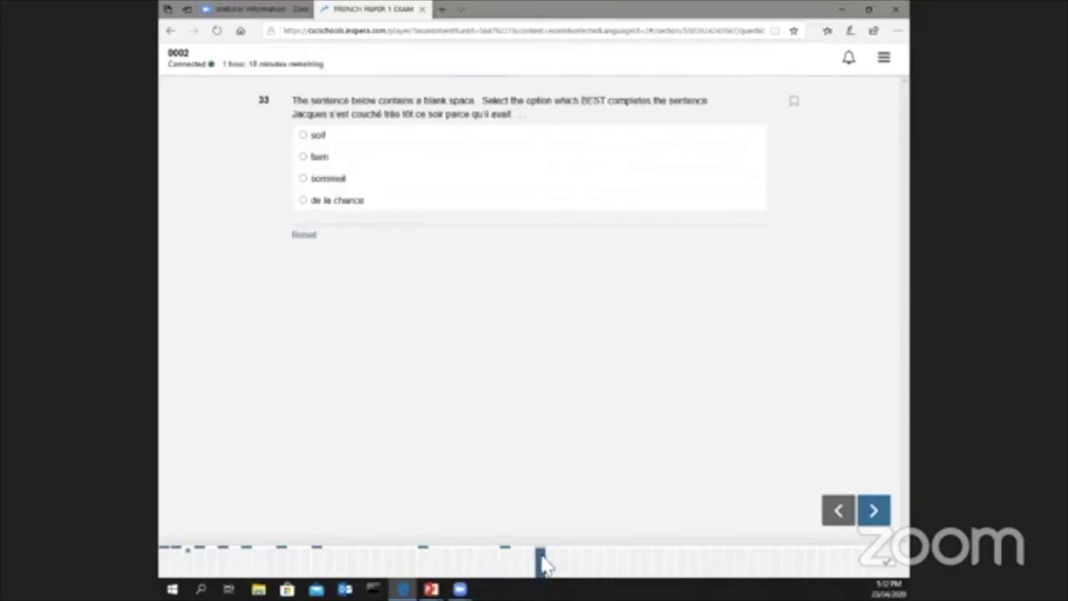
left_click(792, 104)
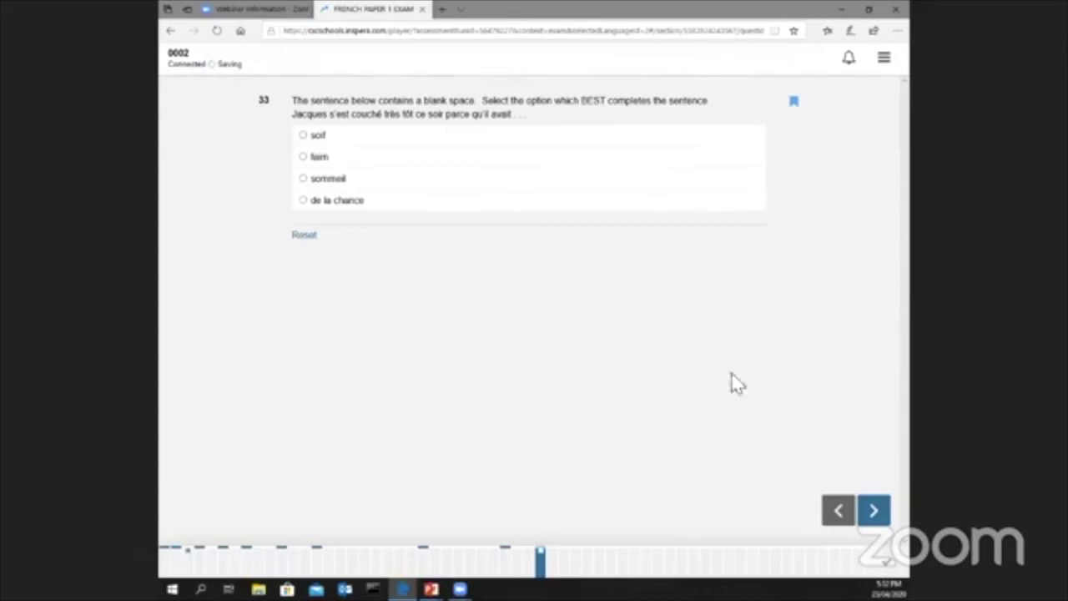
left_click(597, 563)
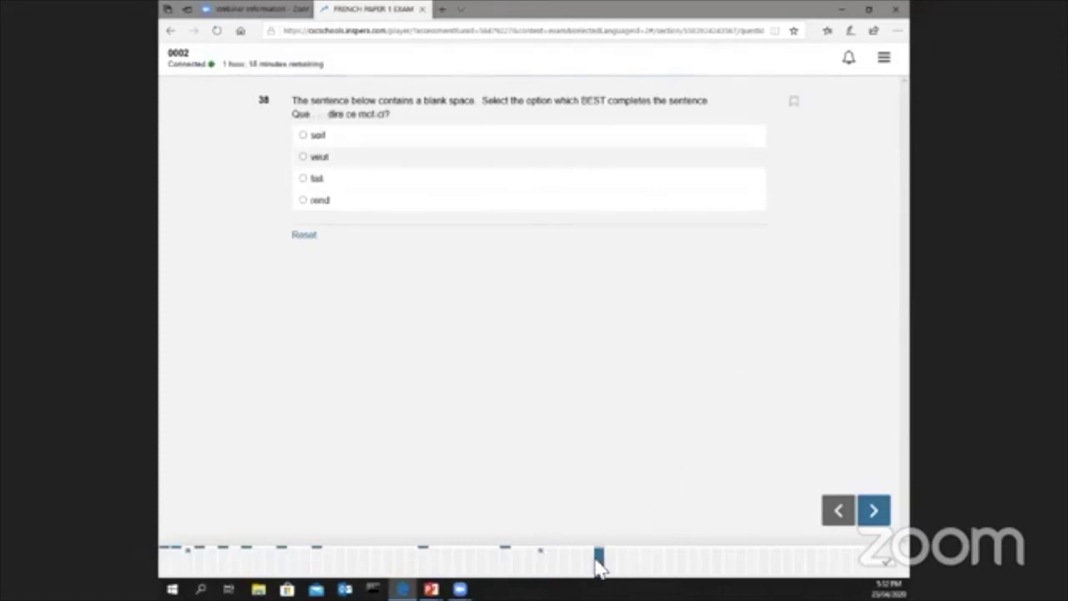
left_click(304, 158)
Answer question 42 with "il était" and question 46 with "félicitée" in the "Première place" passage.
left_click(645, 563)
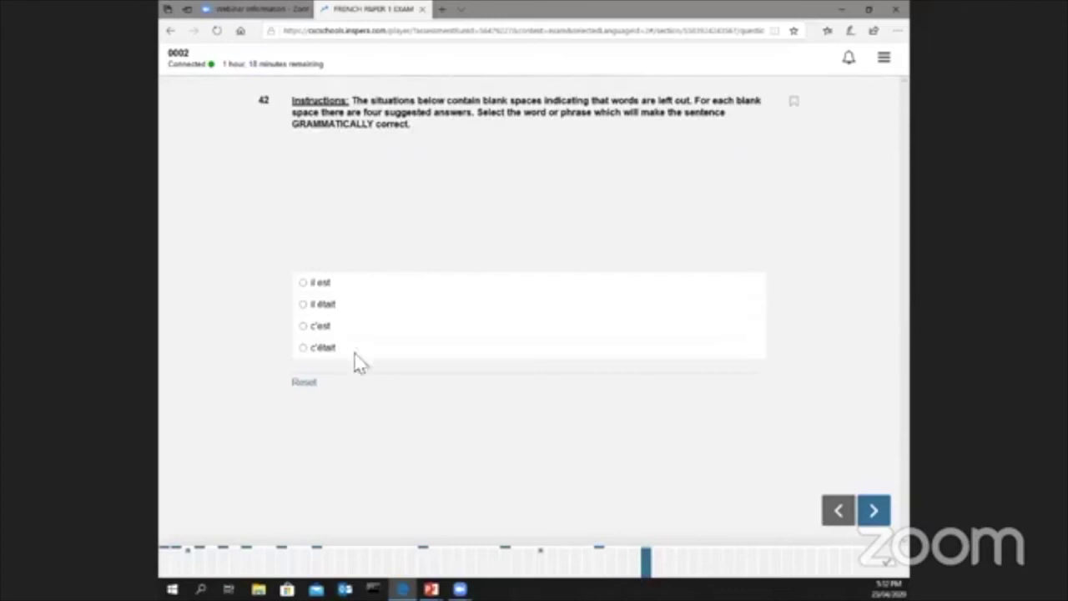
left_click(303, 306)
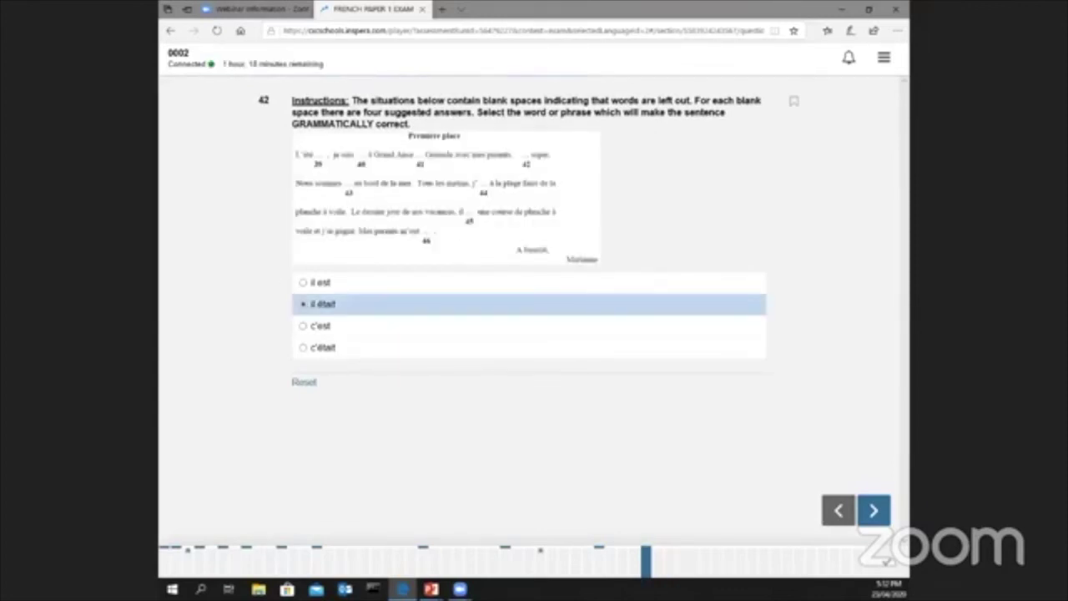
left_click(695, 564)
left_click(303, 325)
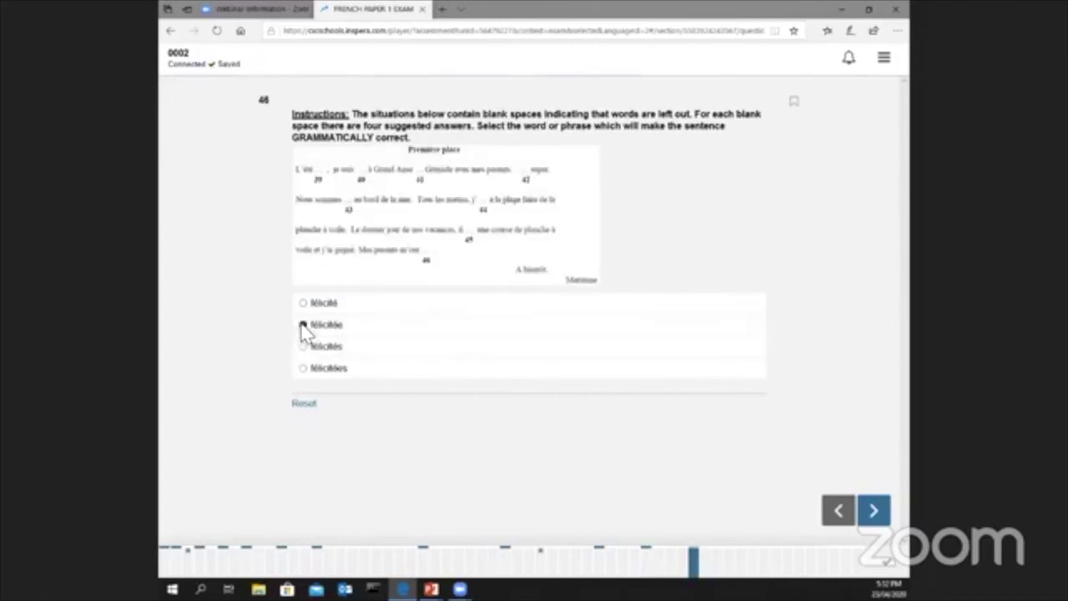
Flag question 50 without answering it, and answer question 54 with "A la campagne" and question 58 with "Il n'a pas fait attention".
left_click(740, 564)
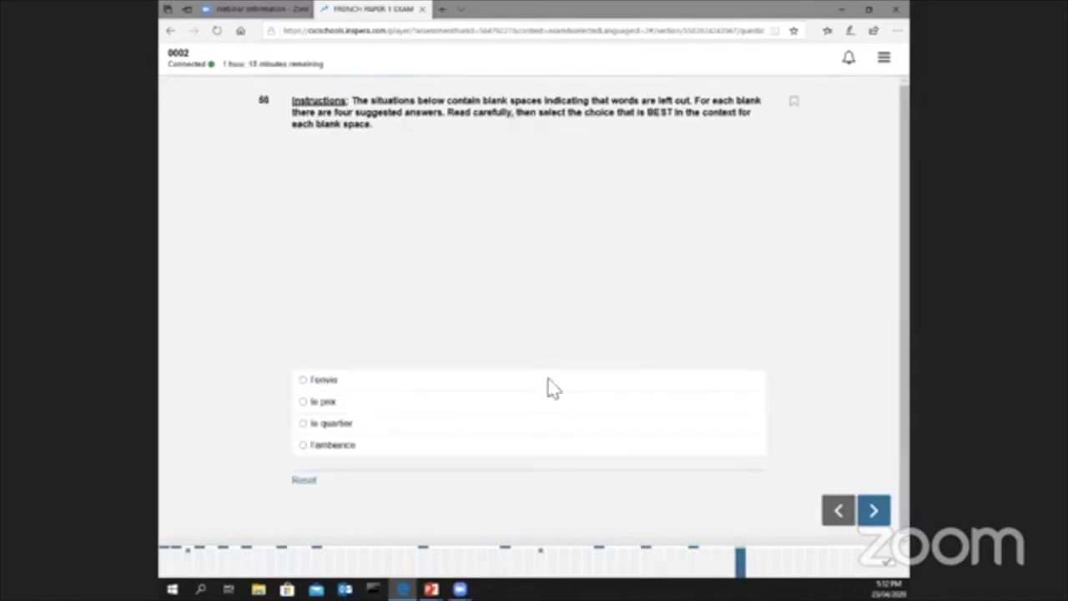
left_click(794, 103)
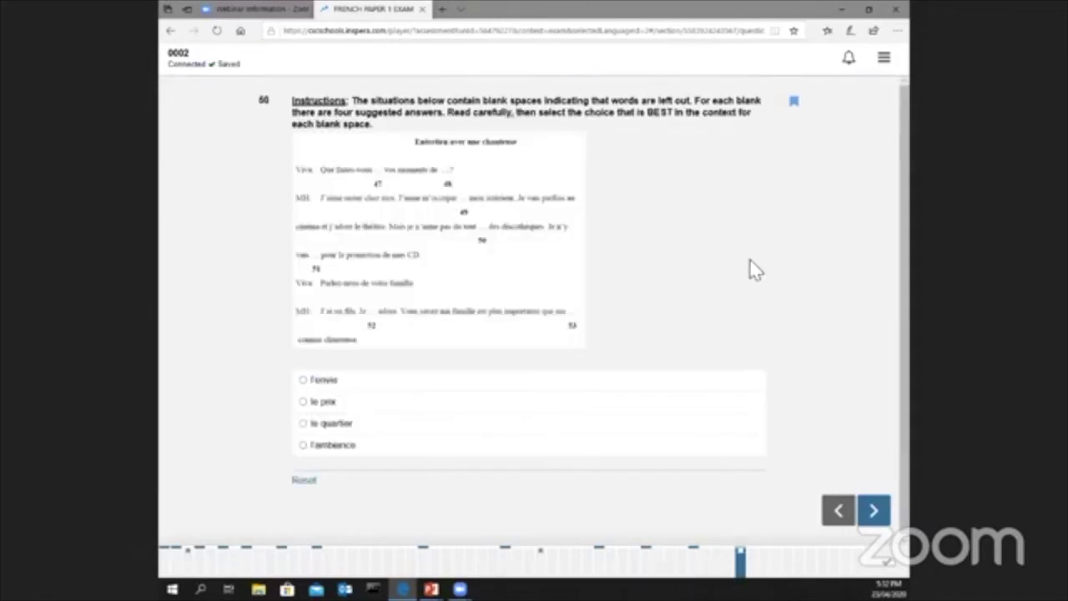
left_click(788, 564)
left_click(303, 517)
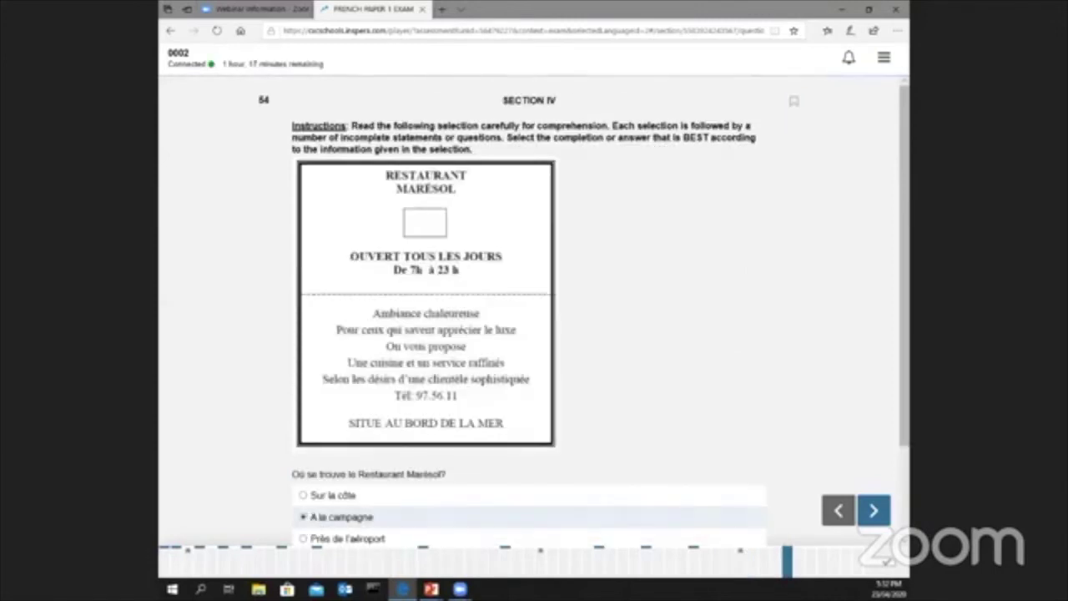
left_click(835, 564)
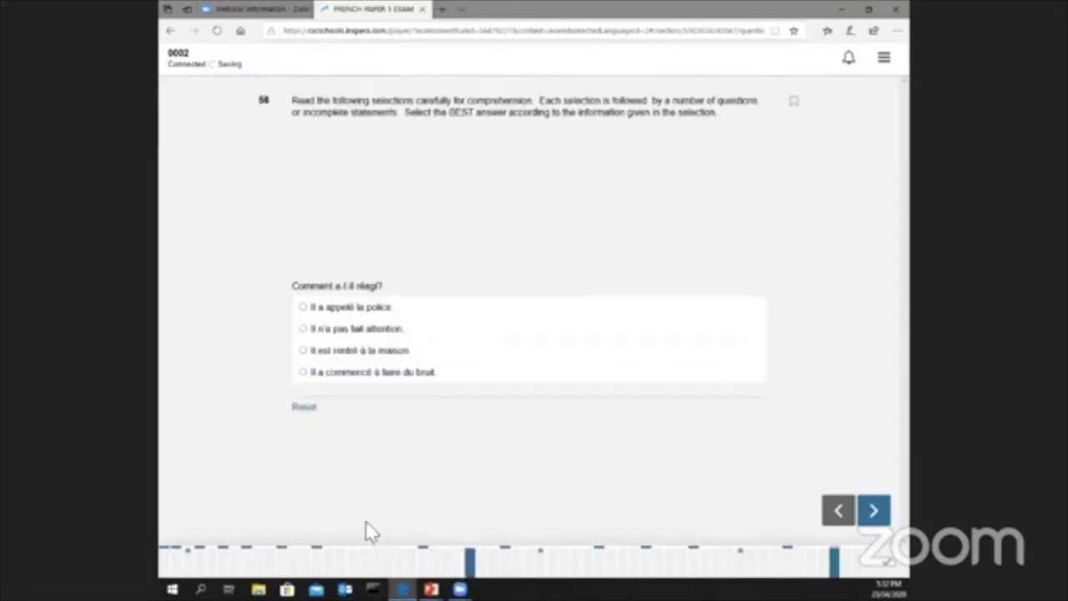
left_click(303, 329)
Open question 7 from the submission overview's list of unattempted questions and answer it with the picture of the horse rider.
left_click(885, 563)
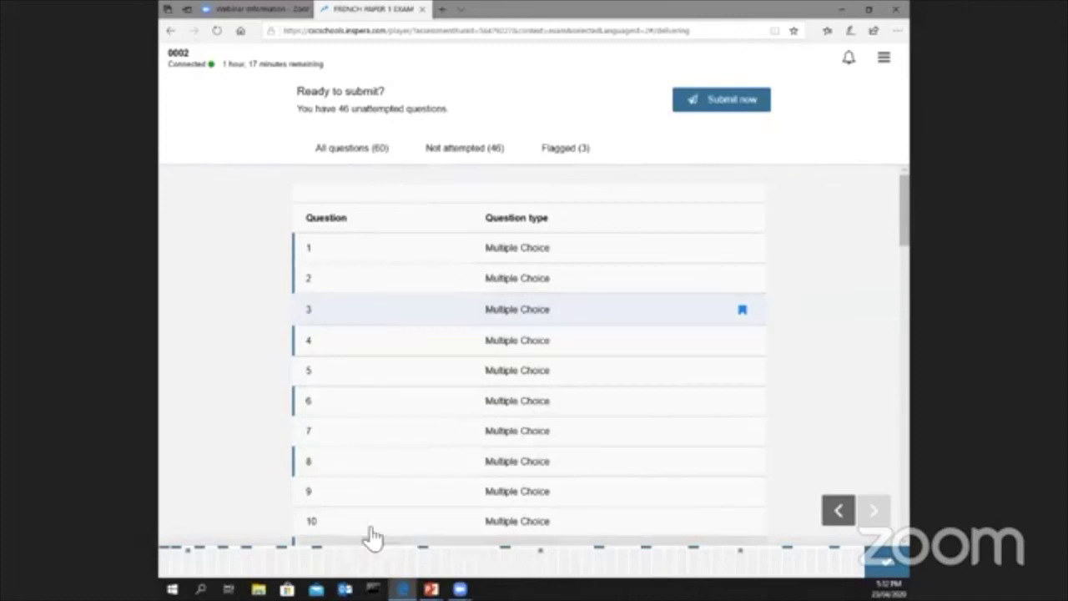
left_click(477, 154)
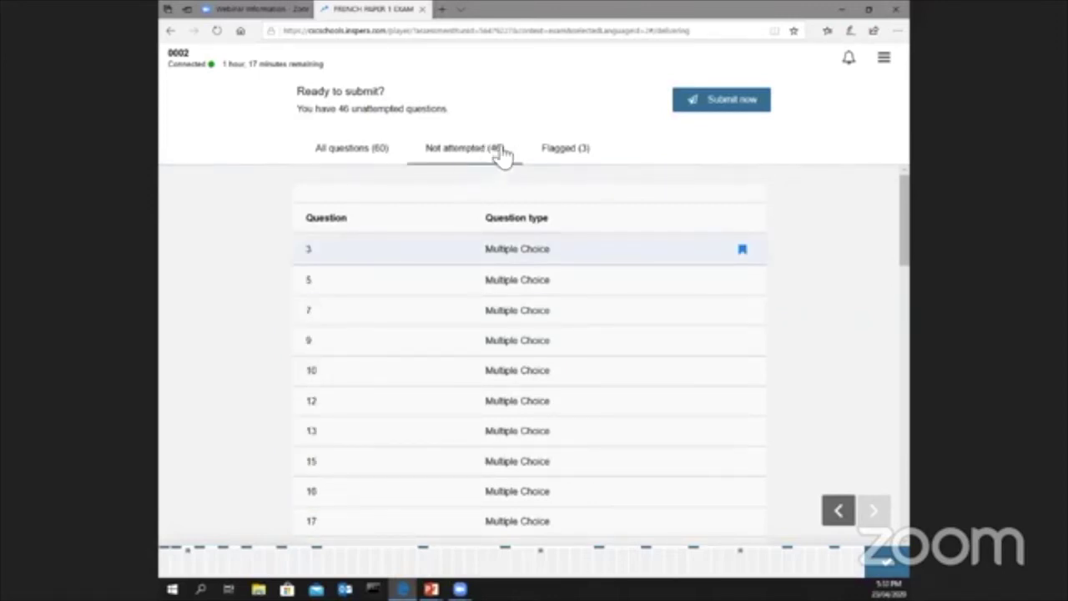
left_click(391, 321)
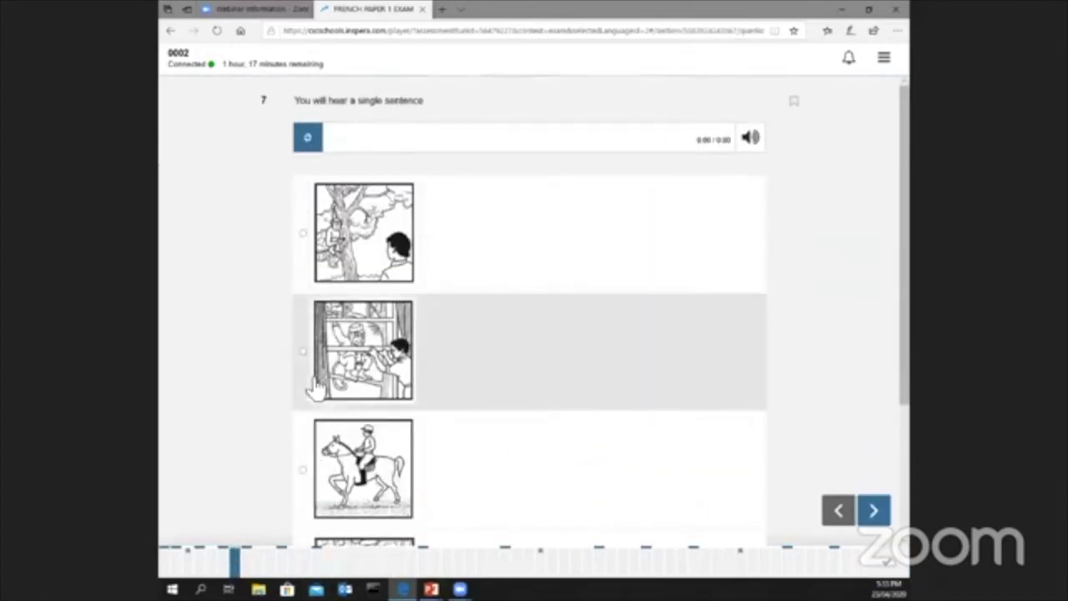
left_click(302, 472)
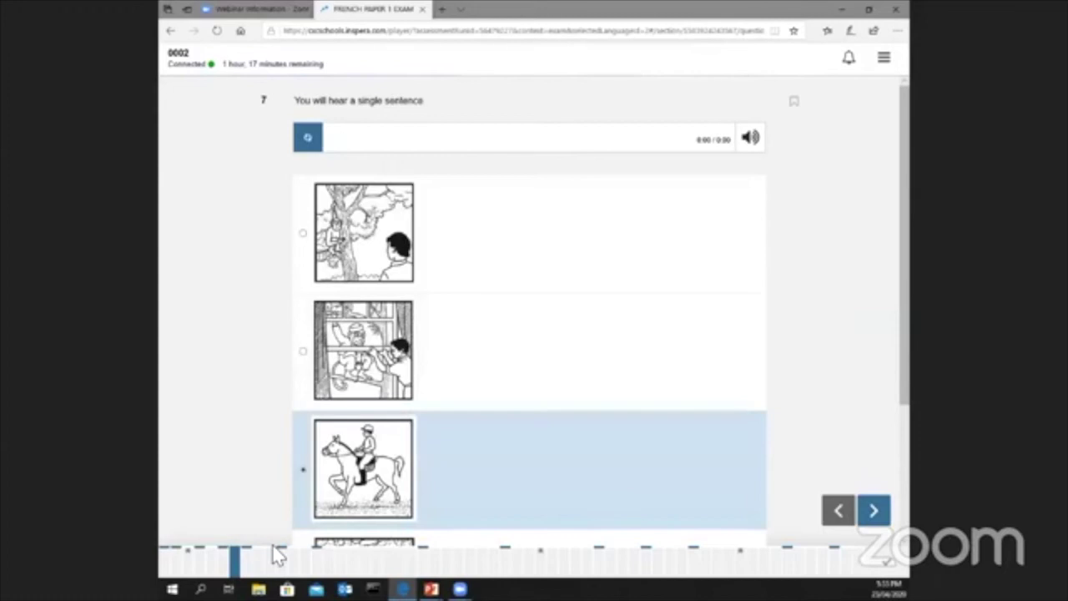
Open question 33 from the submission overview's list of flagged questions and answer it with "faim".
left_click(887, 561)
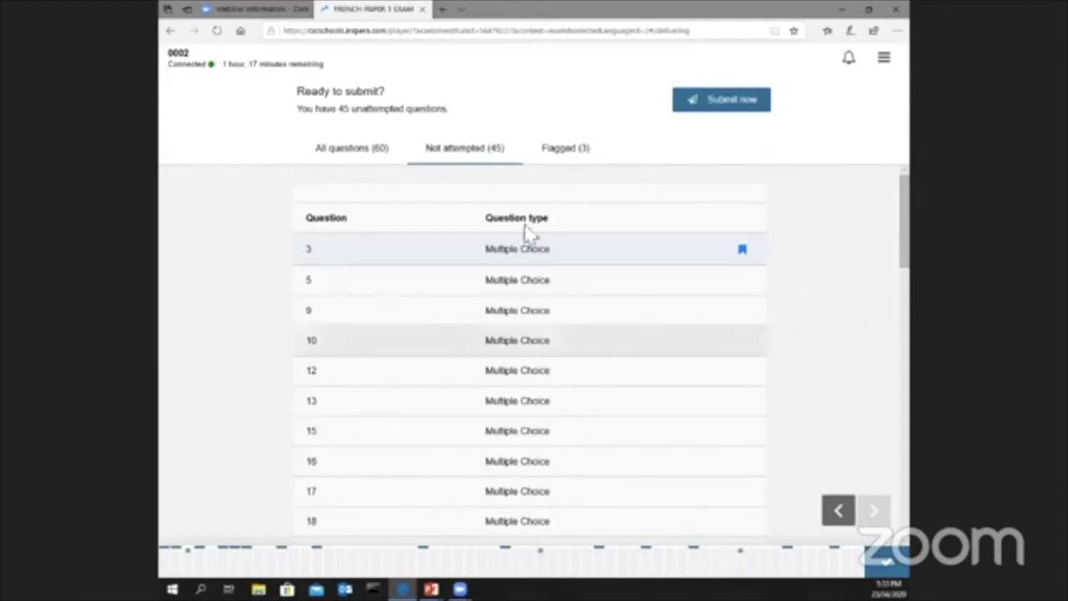
left_click(576, 149)
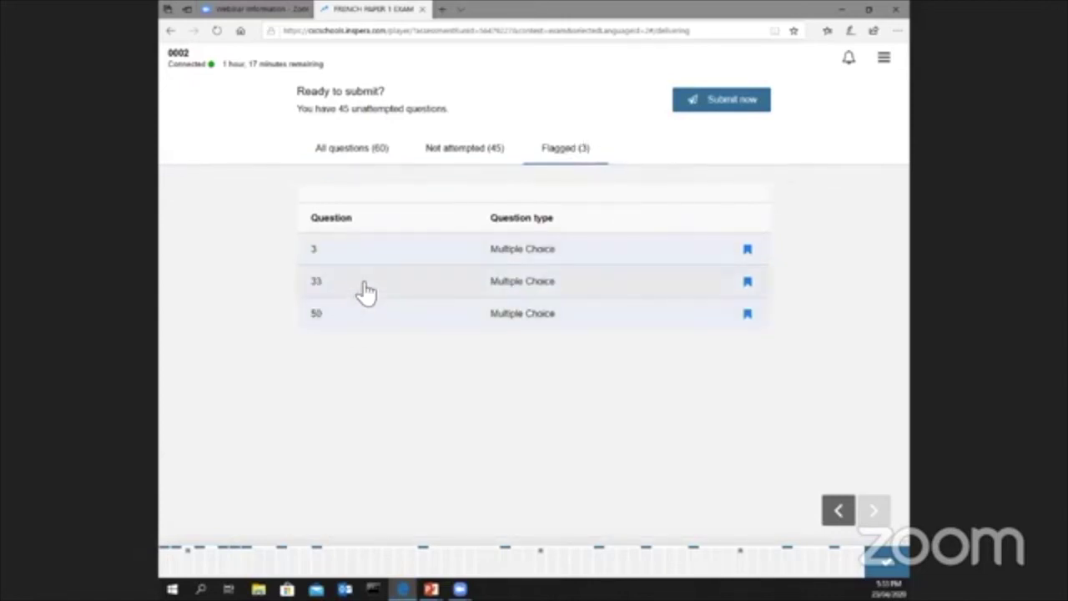
left_click(366, 292)
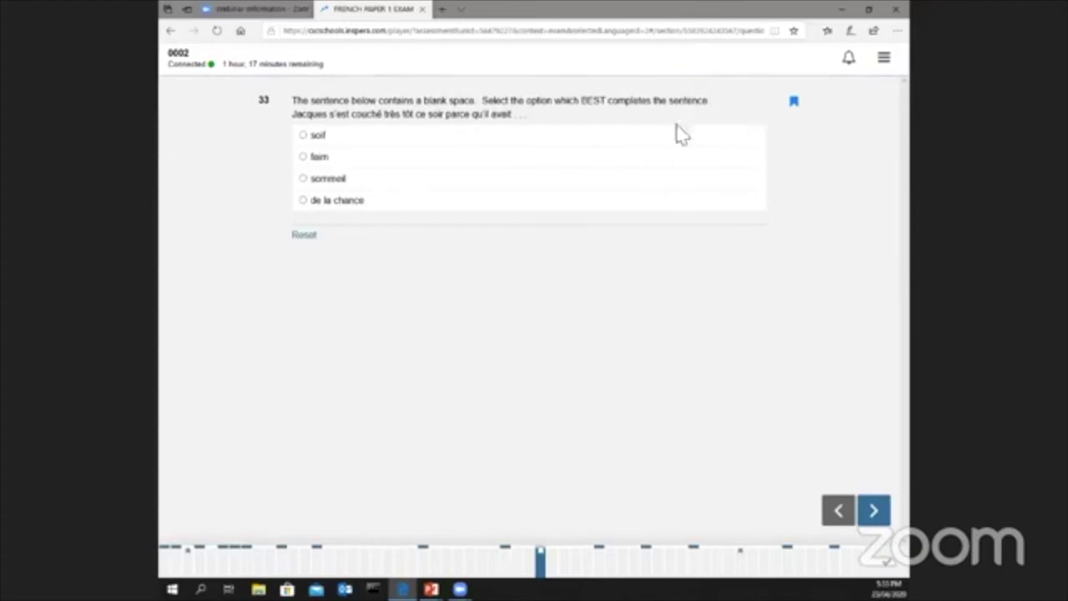
left_click(328, 161)
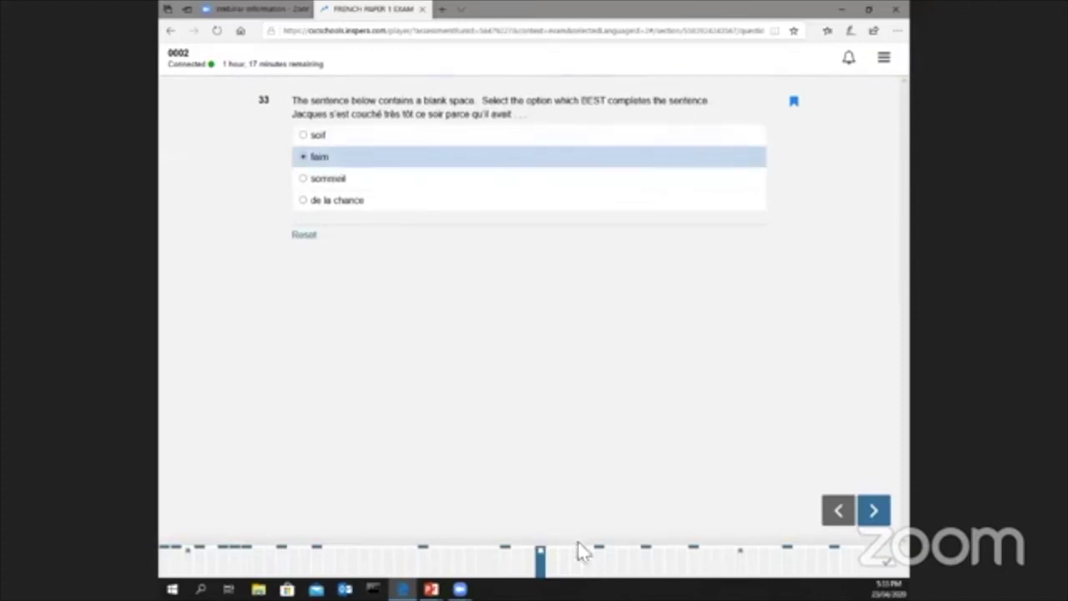
Answer flagged question 50 with "le prix" and flagged question 3 with the picture of the swimmer.
left_click(740, 559)
left_click(306, 407)
left_click(189, 561)
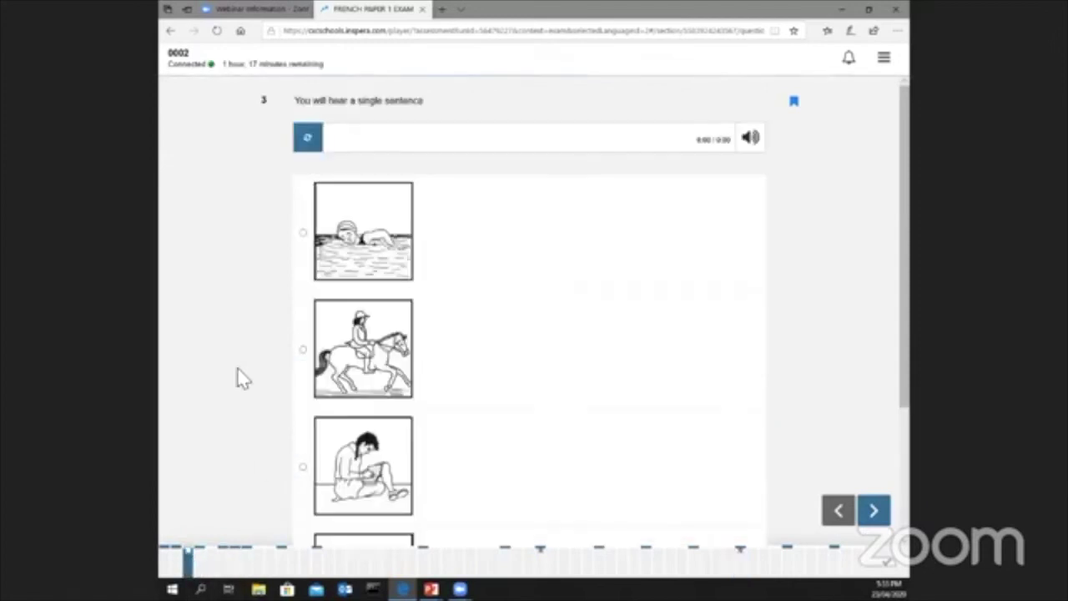
left_click(303, 233)
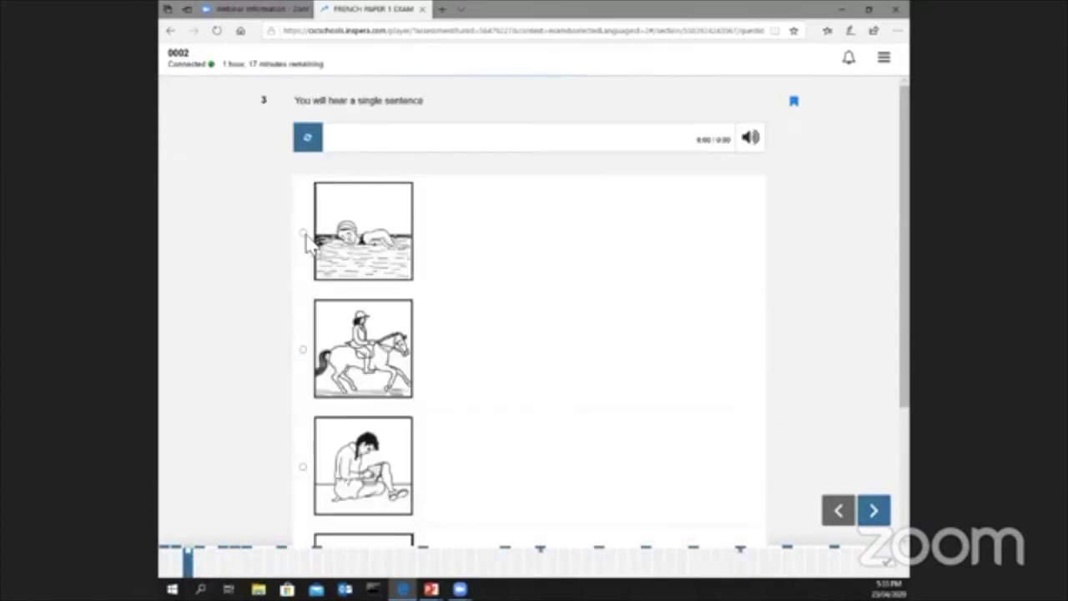
Answer question 20 with "Des nageurs" and question 27 with "He spilled his drink on him".
left_click(389, 561)
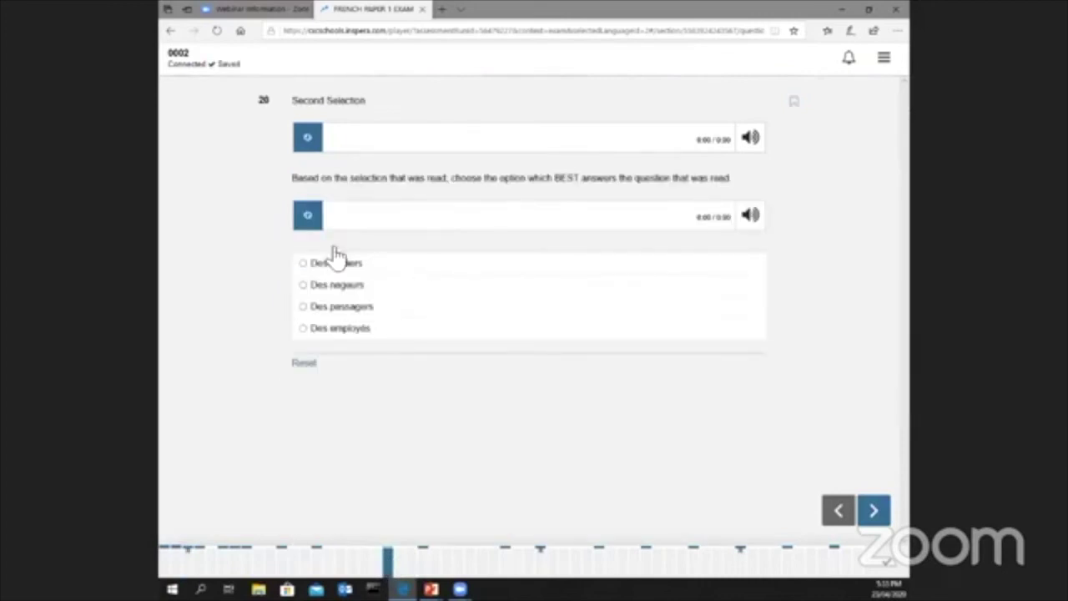
left_click(305, 286)
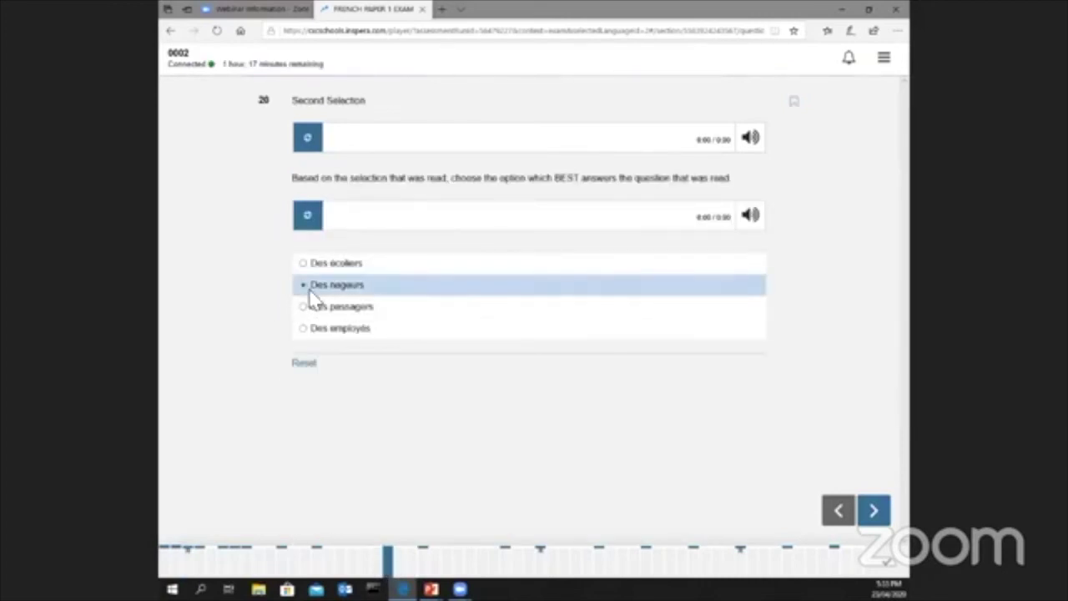
left_click(472, 560)
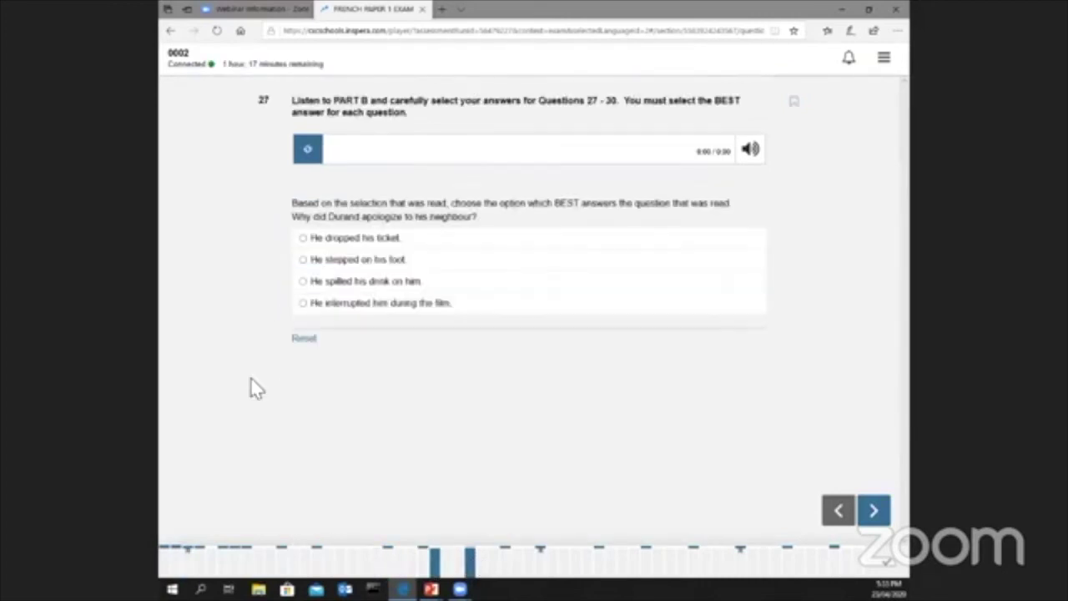
left_click(306, 285)
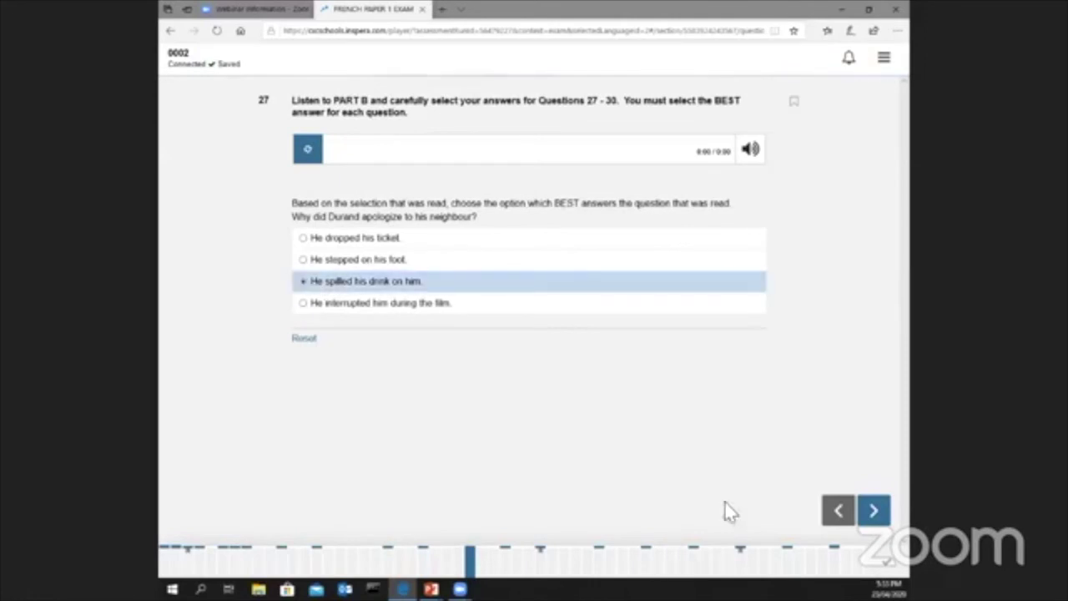
Submit the French Paper 1 exam from the submission overview and log the candidate out.
left_click(894, 565)
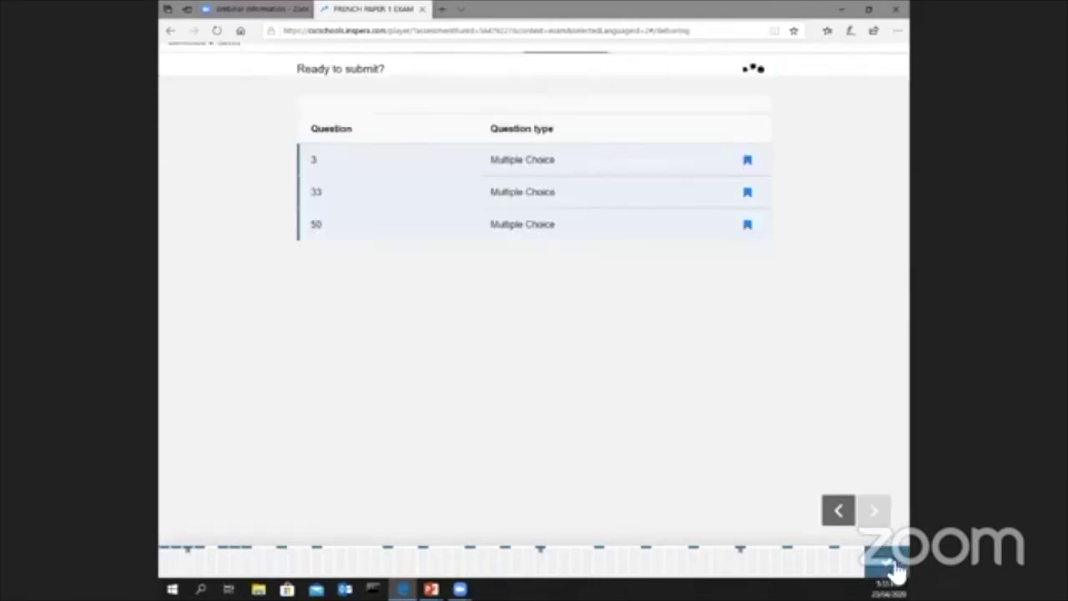
left_click(733, 109)
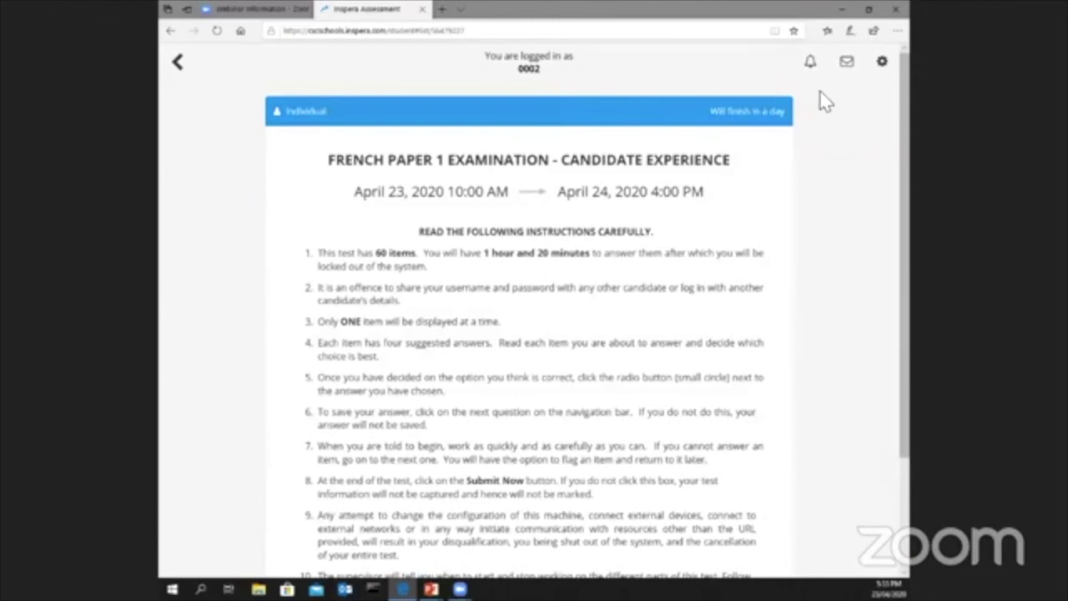
left_click(882, 61)
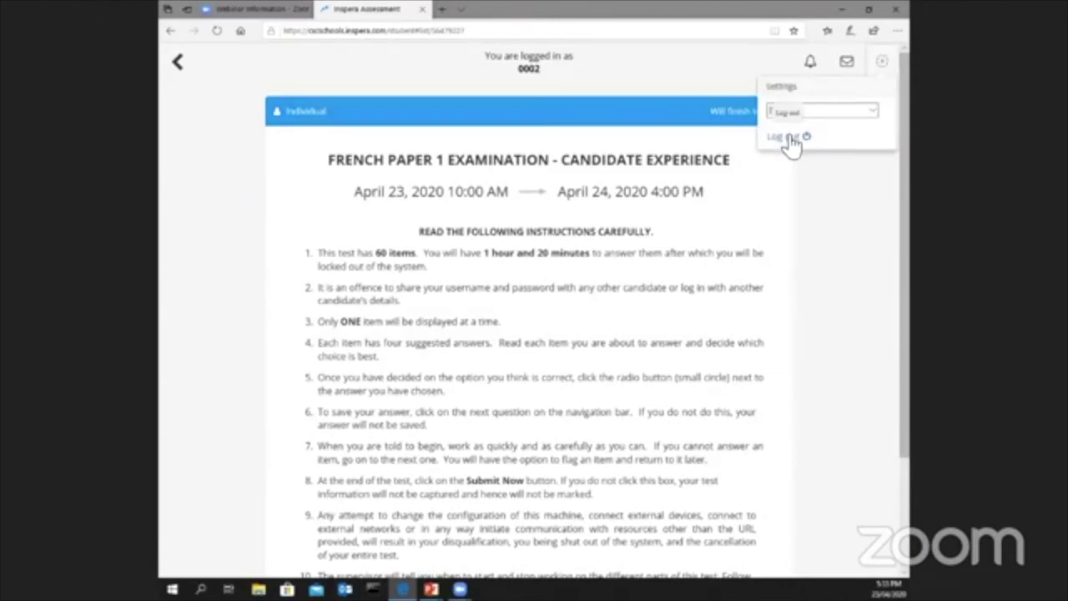
left_click(786, 137)
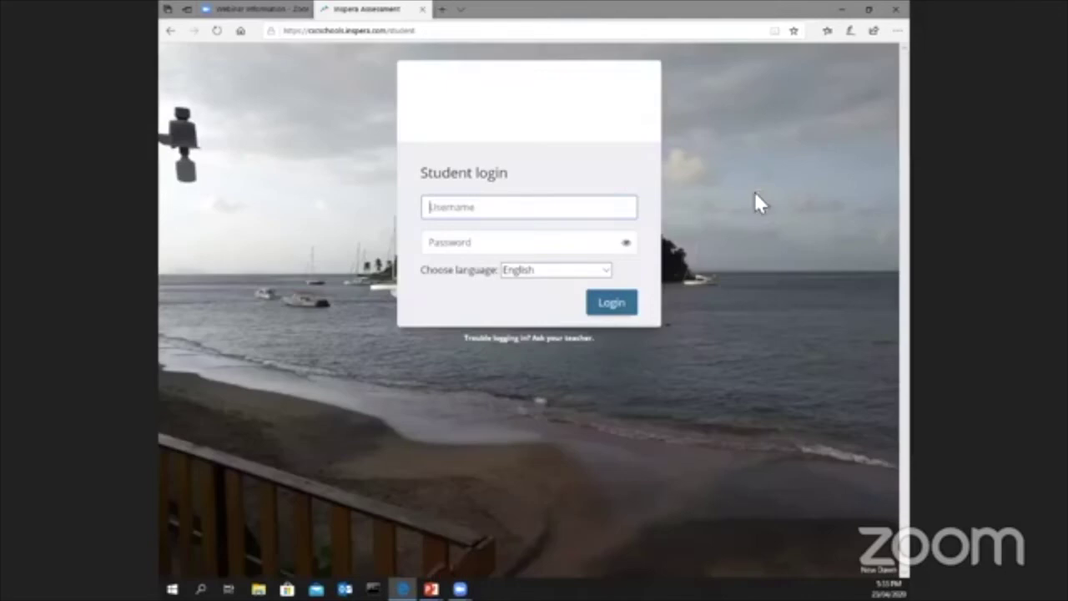